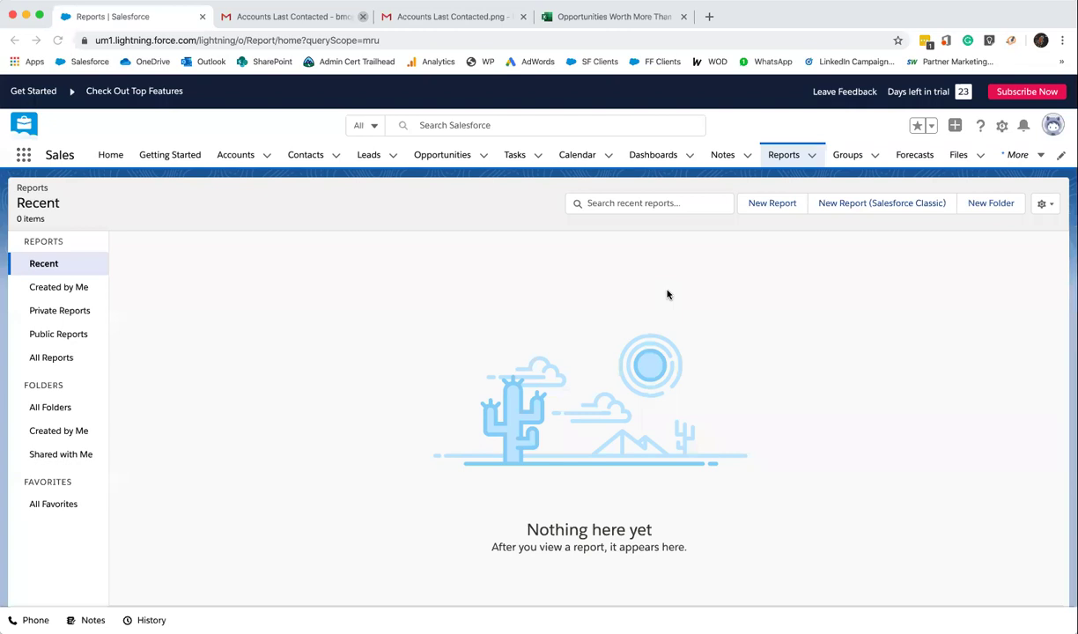
# Create a new report based on the Opportunities report type
pyautogui.click(795, 154)
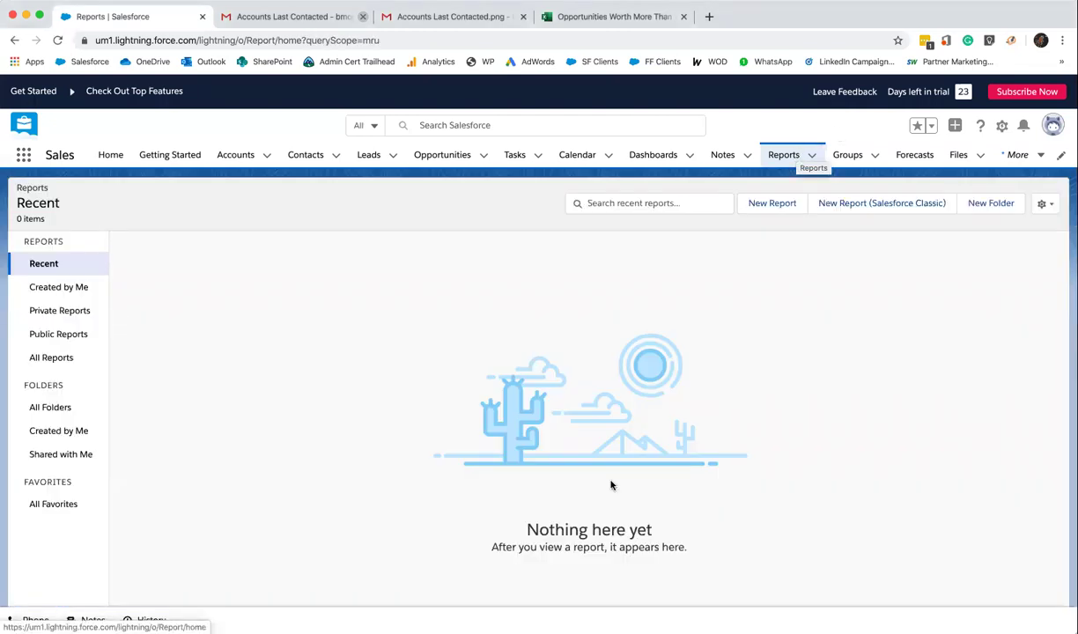
pyautogui.click(768, 203)
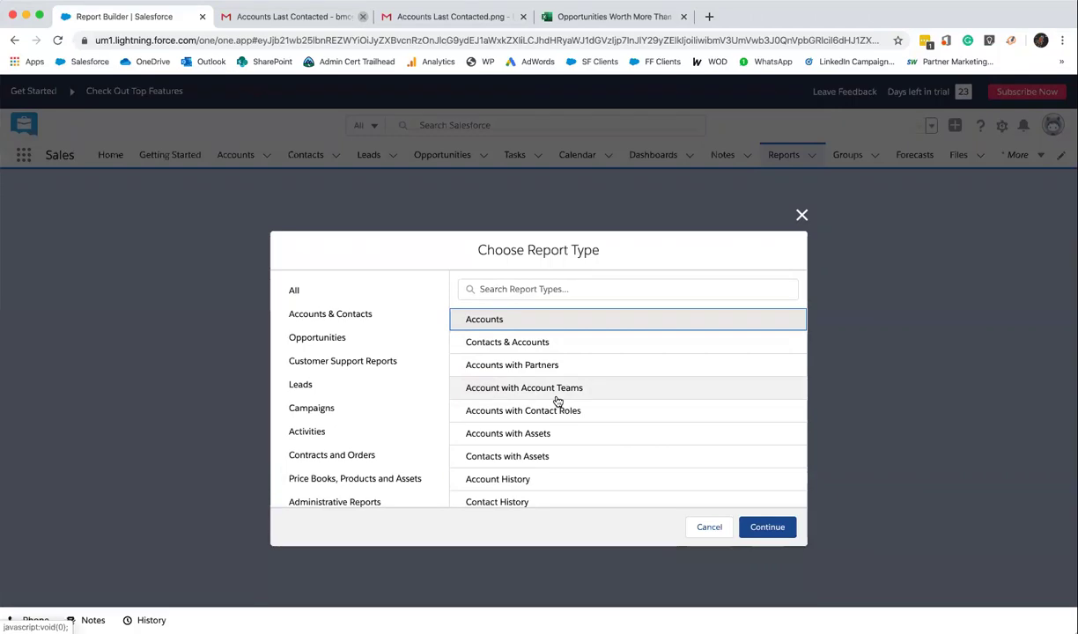
pyautogui.click(370, 340)
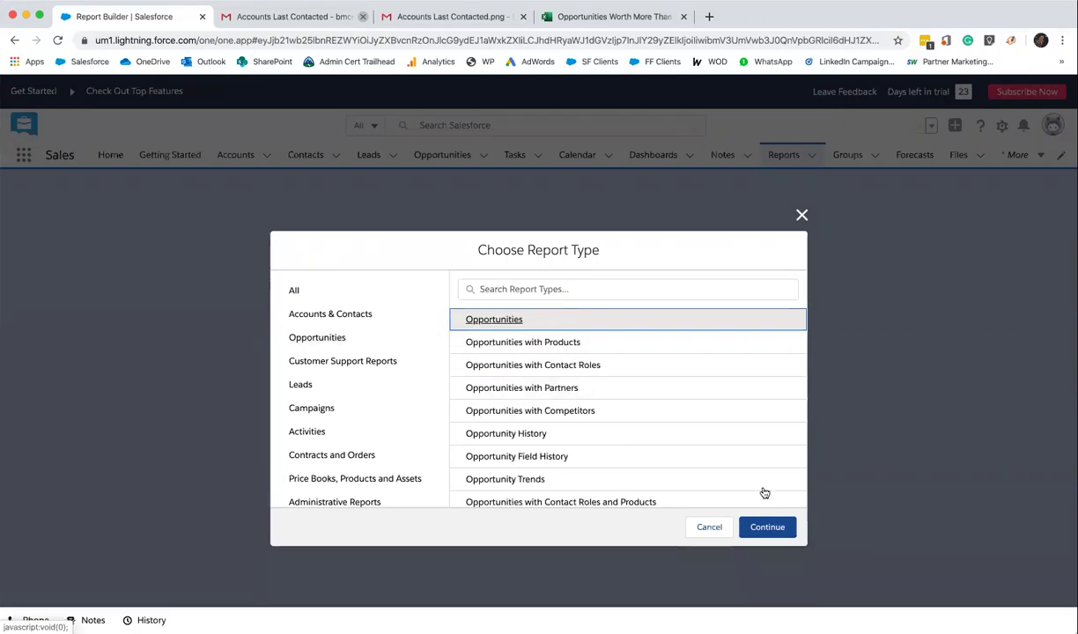
pyautogui.click(763, 528)
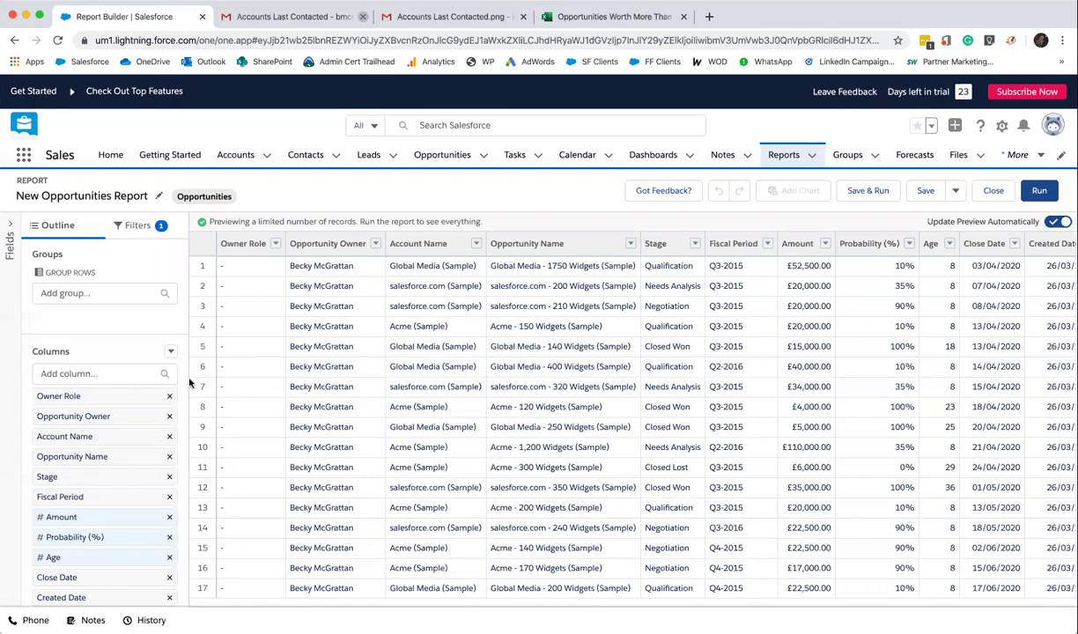
# Move the Opportunity Owner column to directly after Amount, and look over the column options and the report's filters
pyautogui.moveTo(74, 415); pyautogui.dragTo(97, 517)
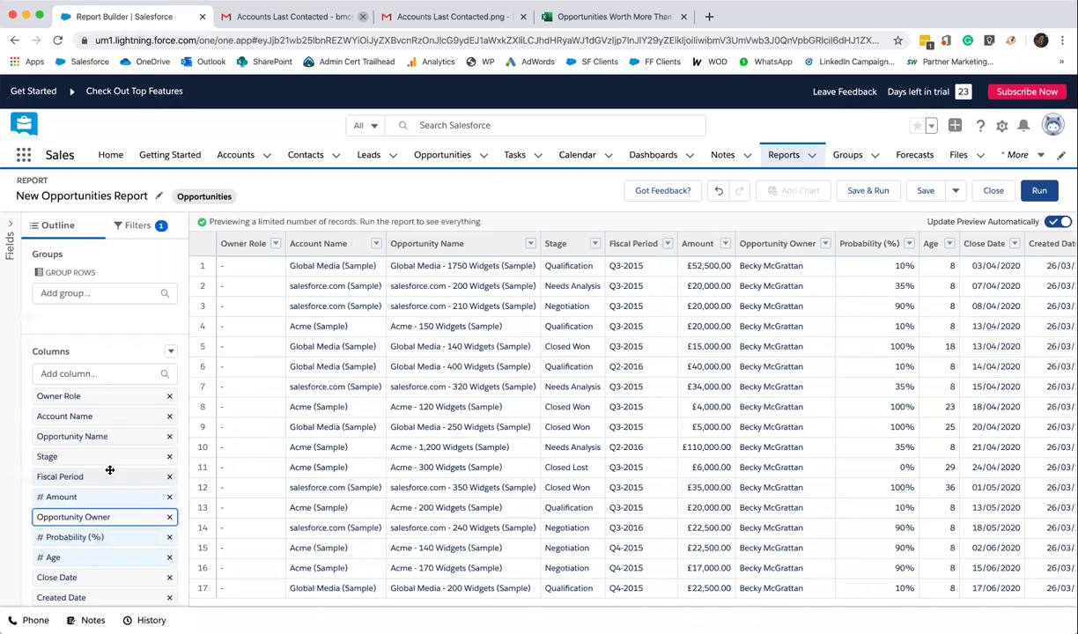
pyautogui.click(171, 352)
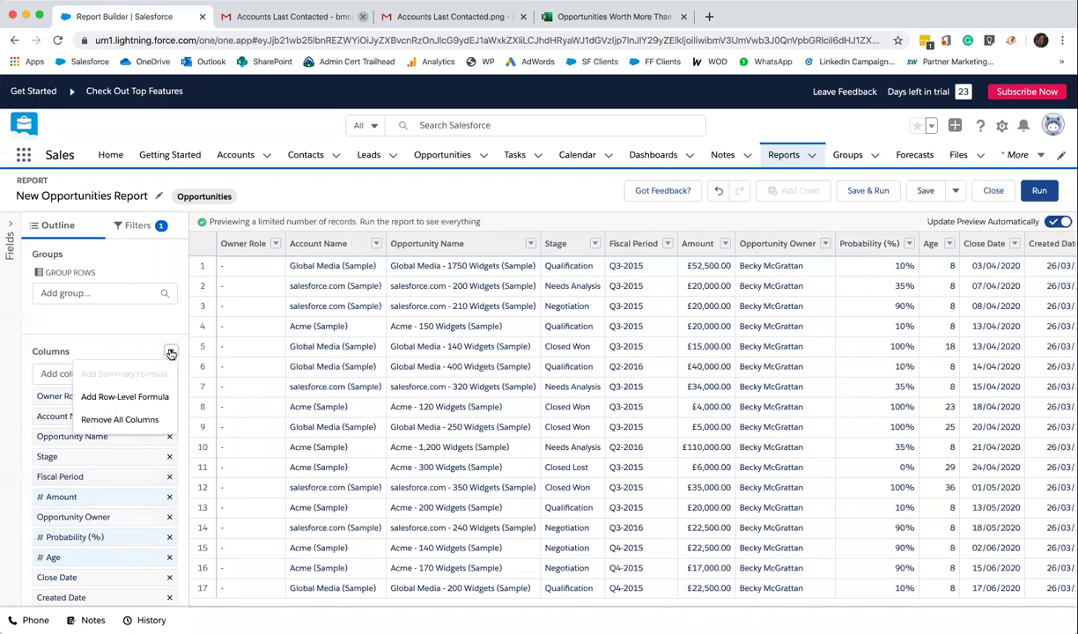
pyautogui.click(150, 325)
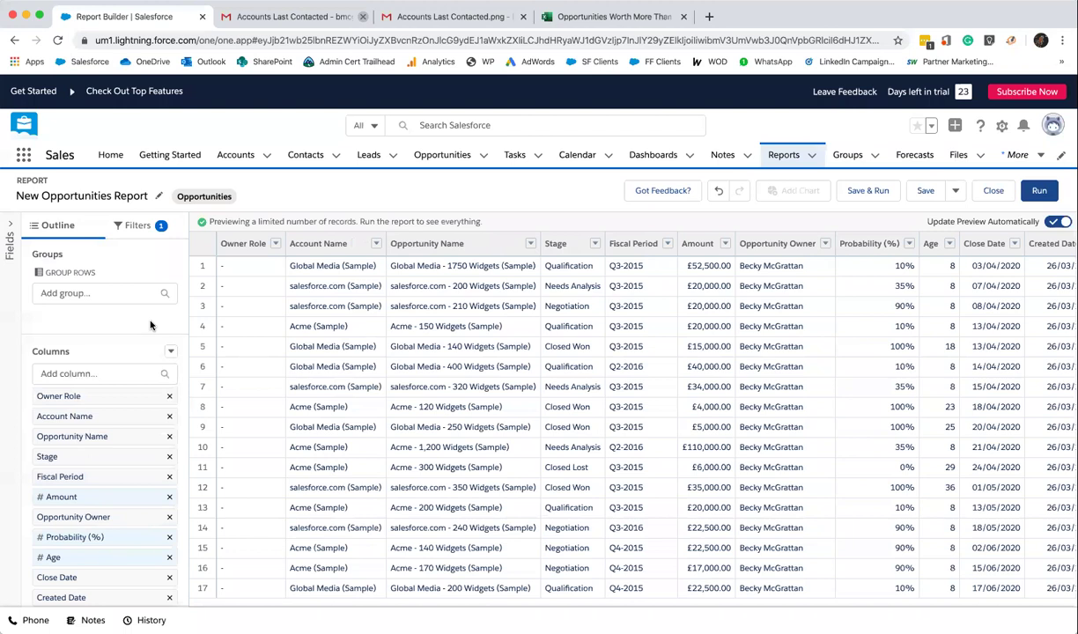
pyautogui.click(148, 226)
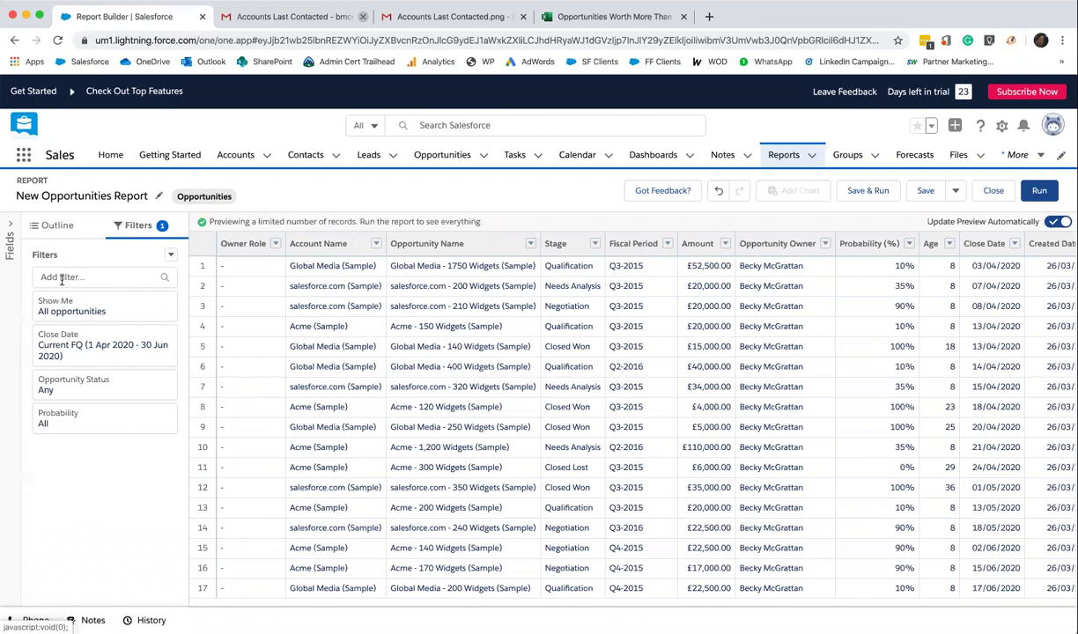
pyautogui.click(44, 224)
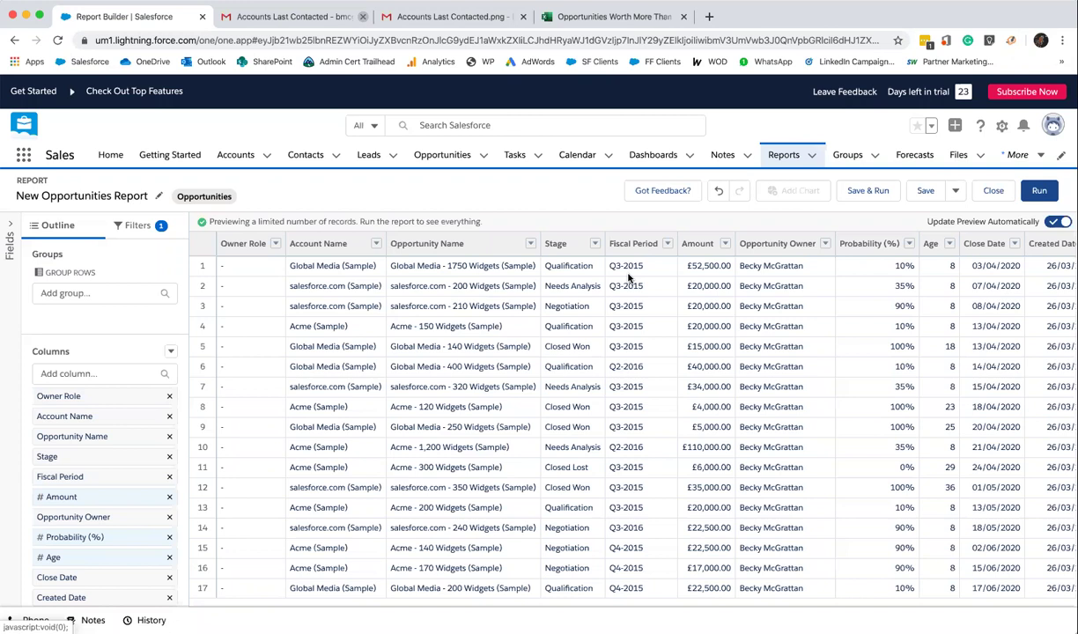
# Remove all default columns from the report and add the Account Name column
pyautogui.click(170, 350)
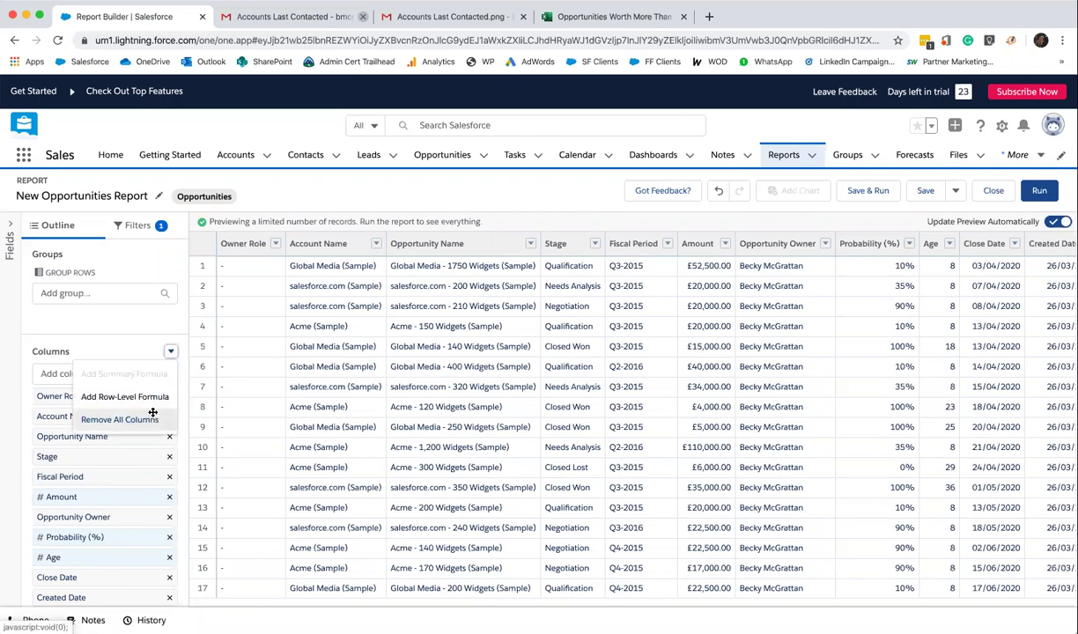
pyautogui.click(152, 419)
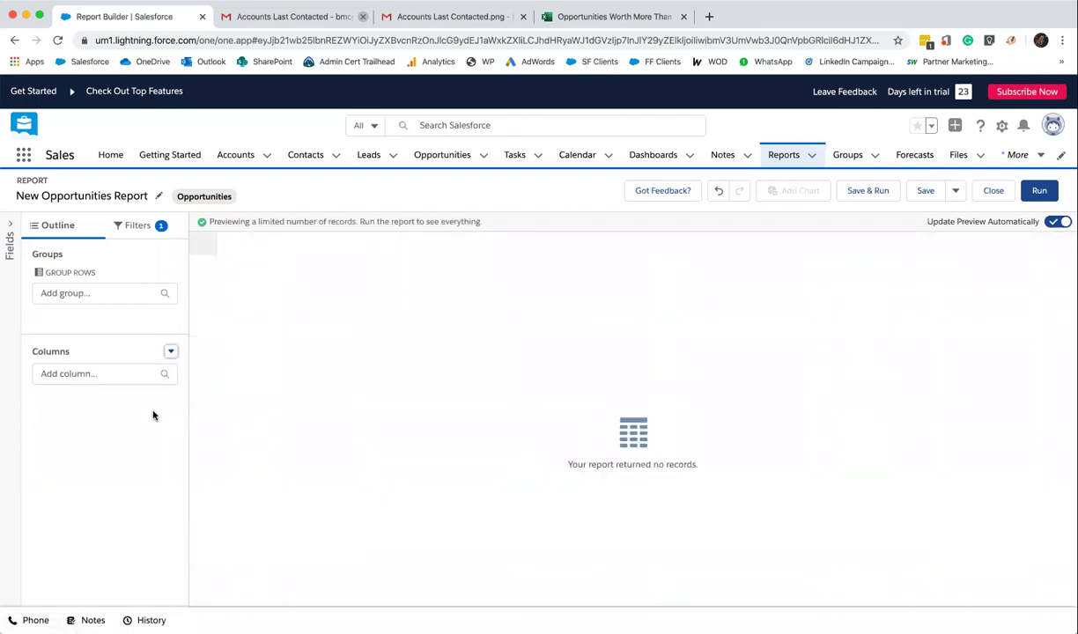
pyautogui.click(132, 373)
pyautogui.write('acco')
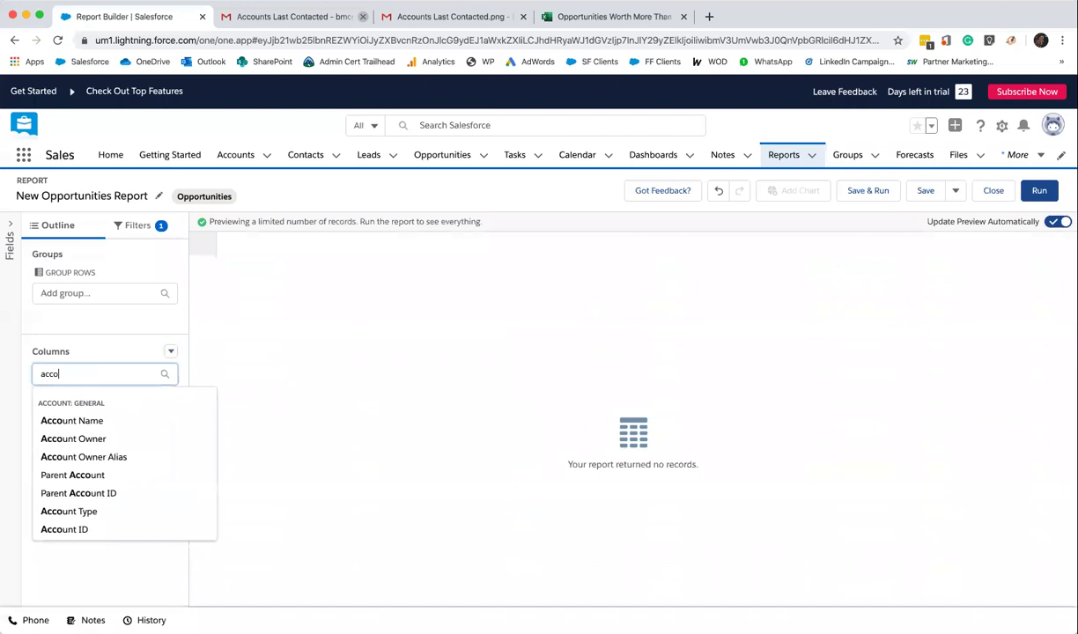
pyautogui.click(132, 422)
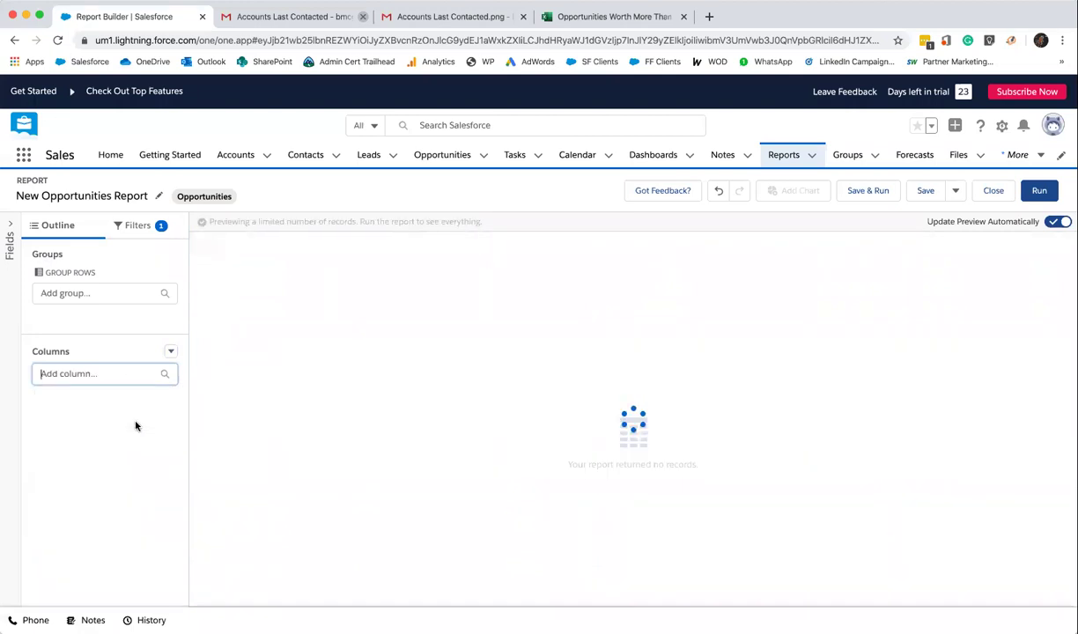
# Add the Opportunity Name and Opportunity Owner columns to the report
pyautogui.click(111, 371)
pyautogui.write('oppo')
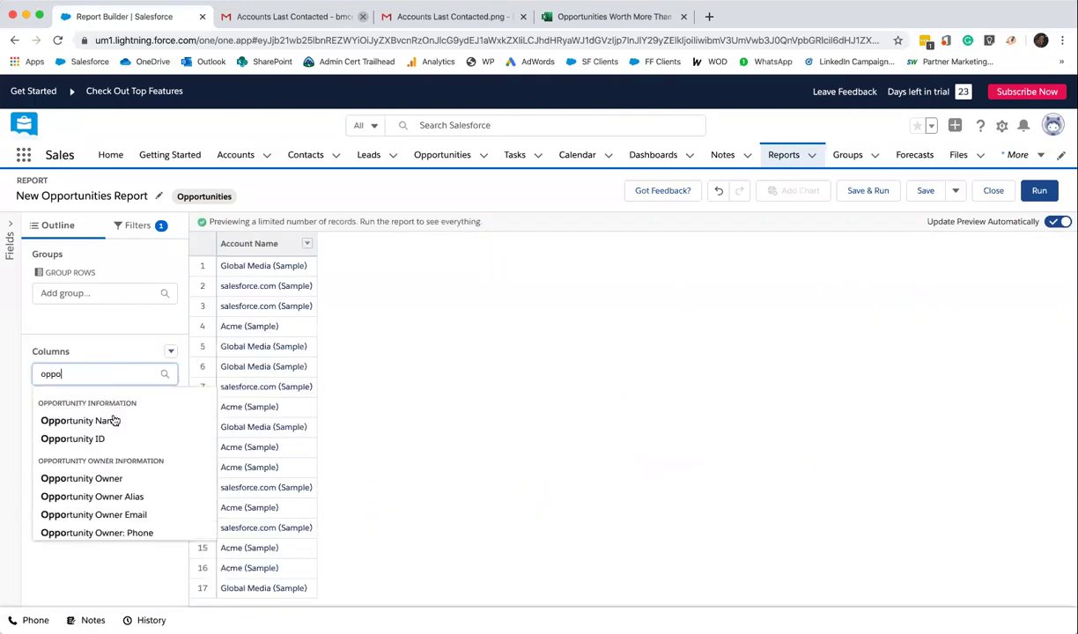
pyautogui.click(113, 422)
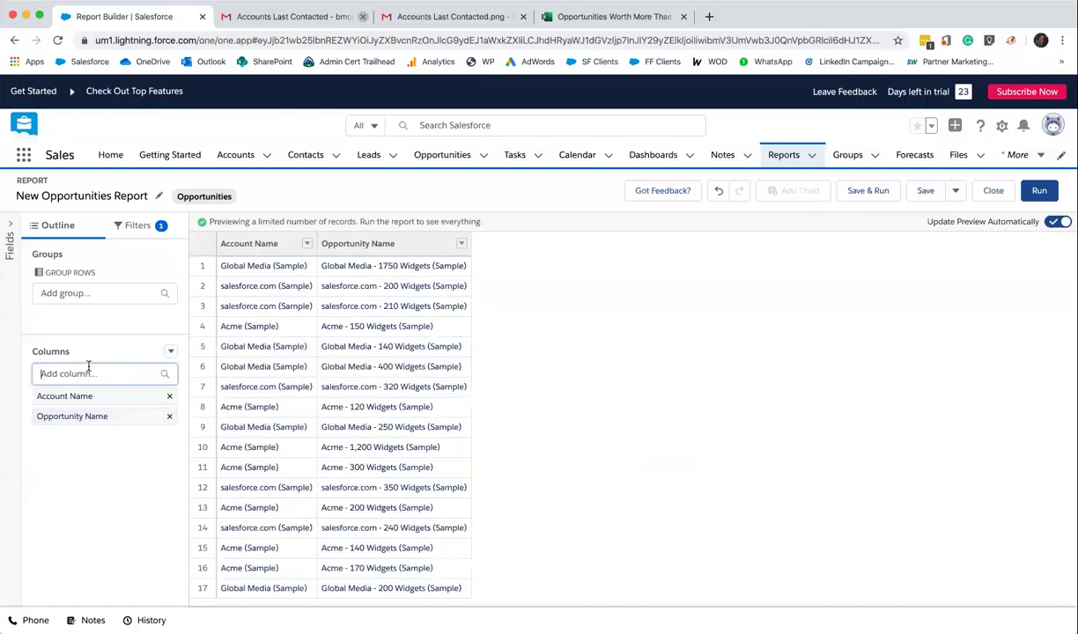
pyautogui.write('opp')
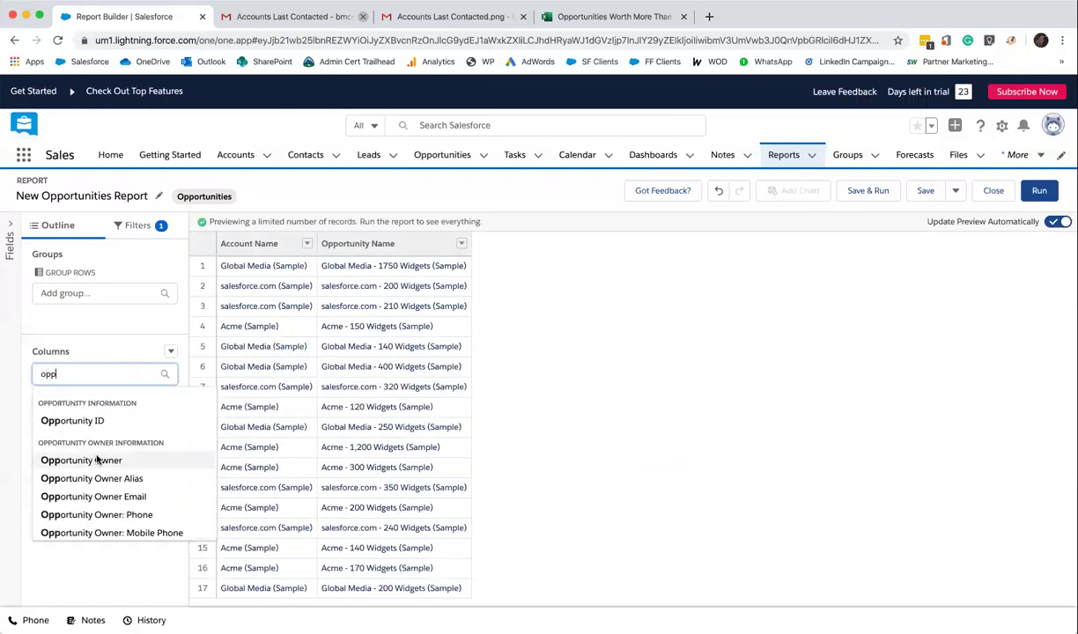
pyautogui.click(98, 459)
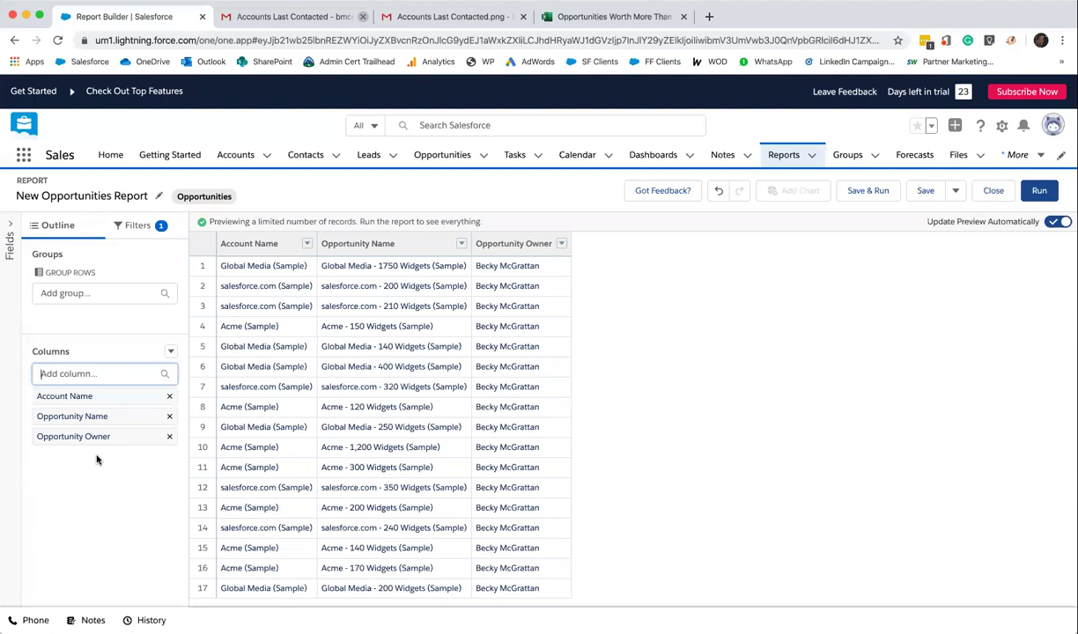
# Add the Amount, Close Date and Stage columns after Opportunity Owner
pyautogui.write('amou')
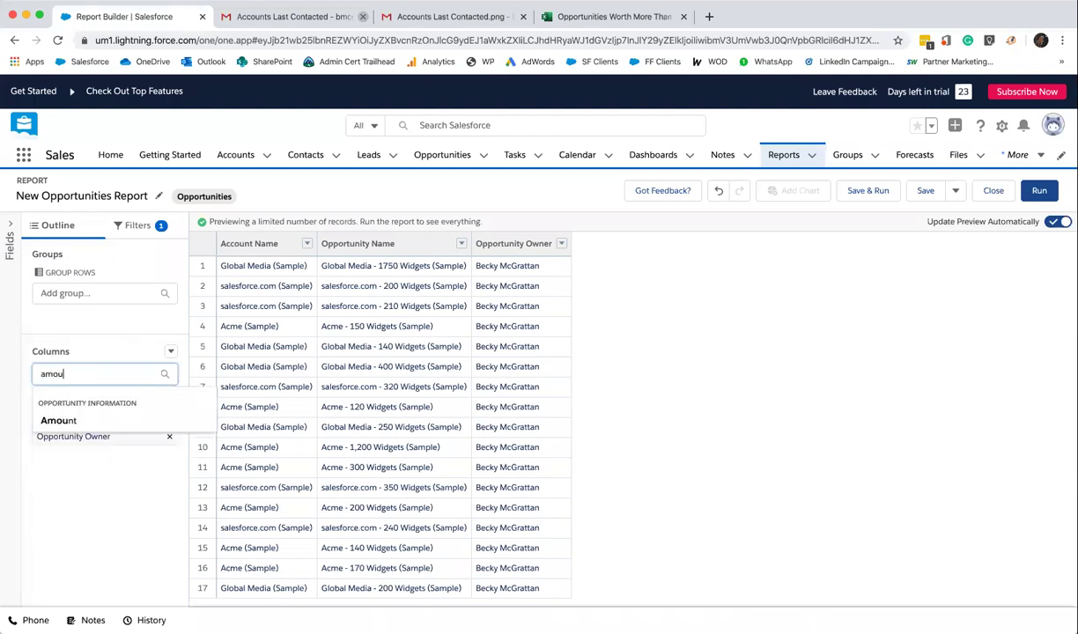
pyautogui.click(136, 422)
pyautogui.write('close')
pyautogui.click(108, 437)
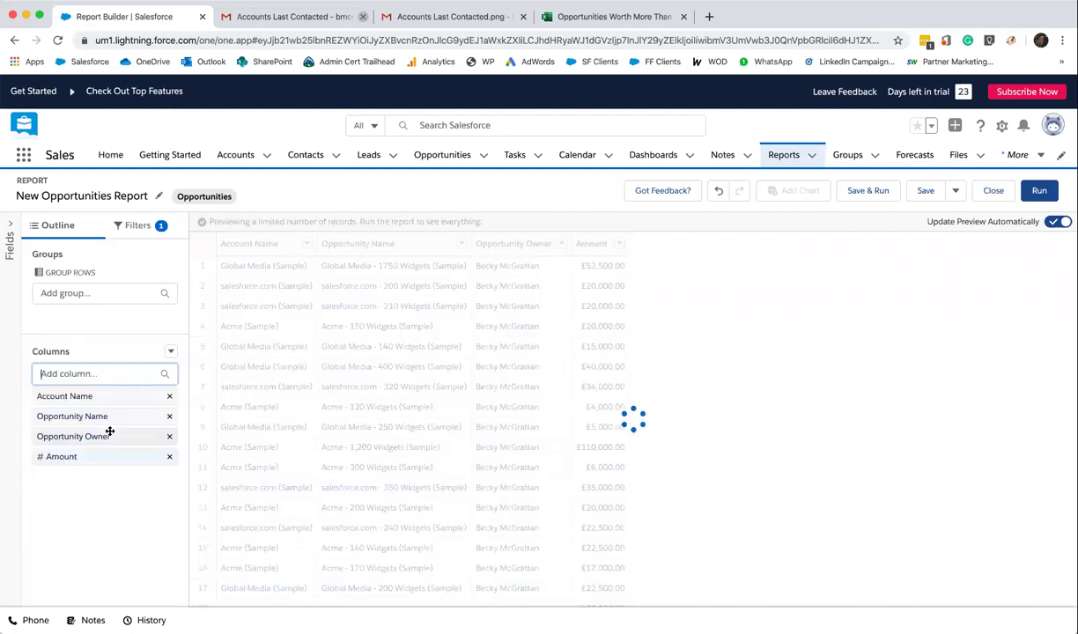
pyautogui.write('stag')
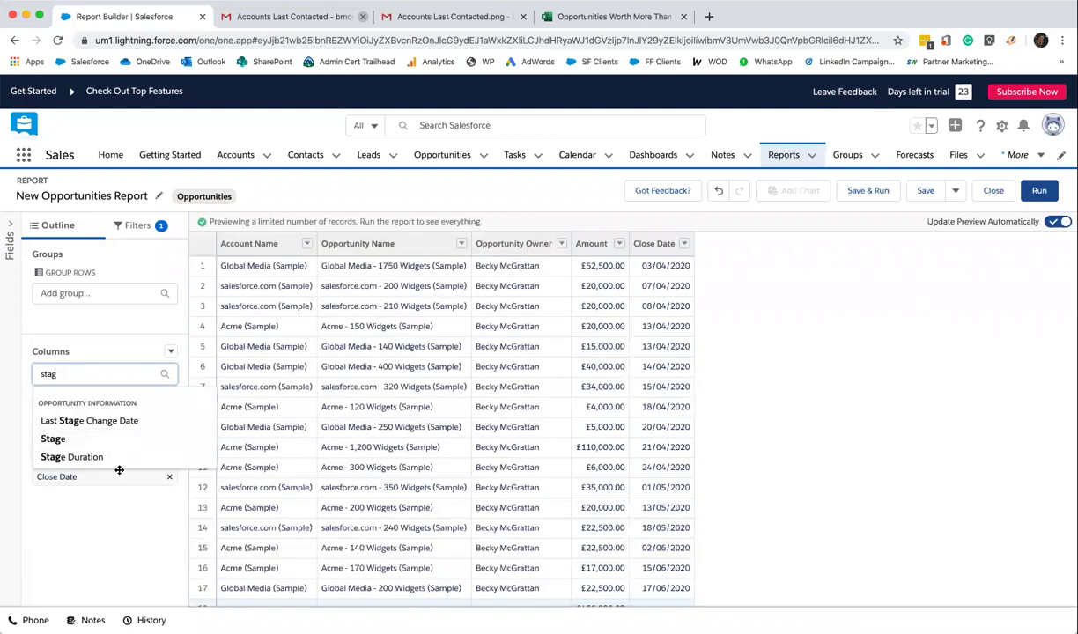
pyautogui.click(116, 439)
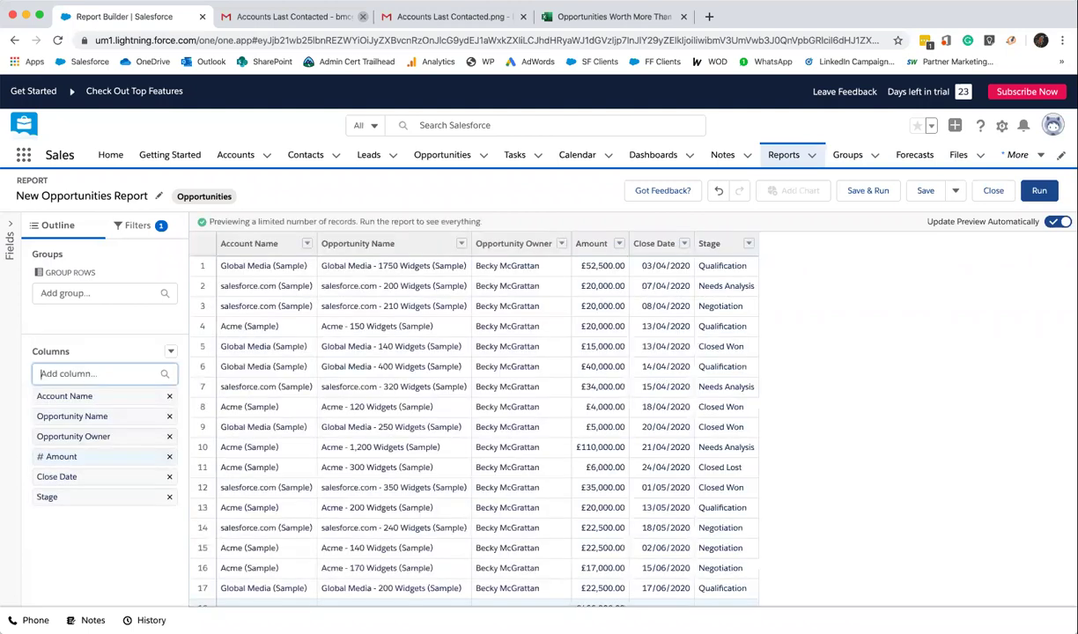
# Set the report's Close Date filter range to All Time and apply it
pyautogui.click(148, 226)
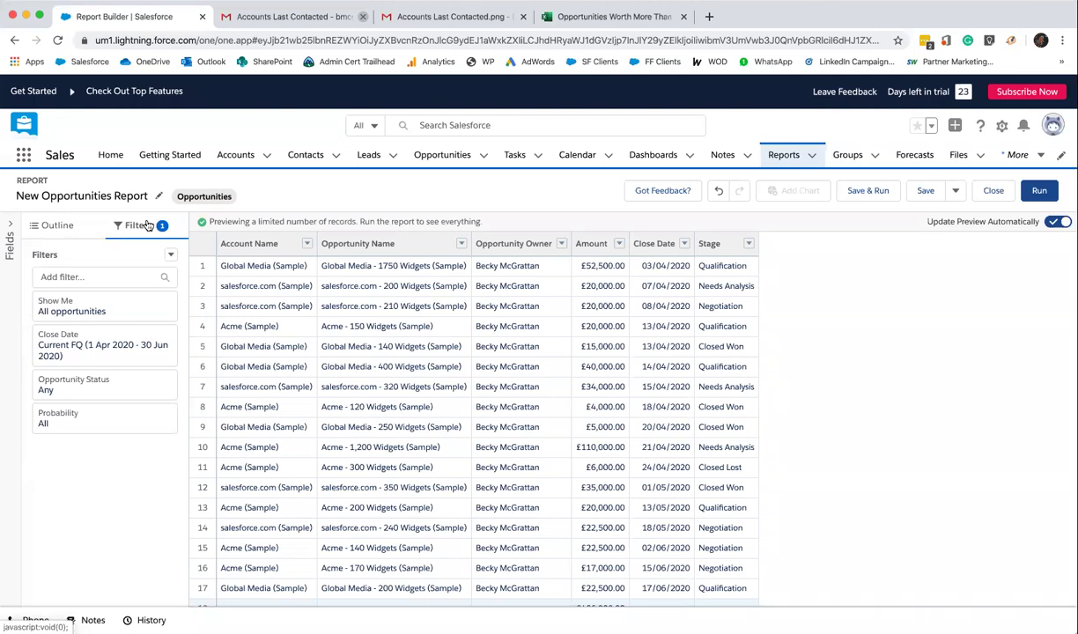
pyautogui.click(133, 361)
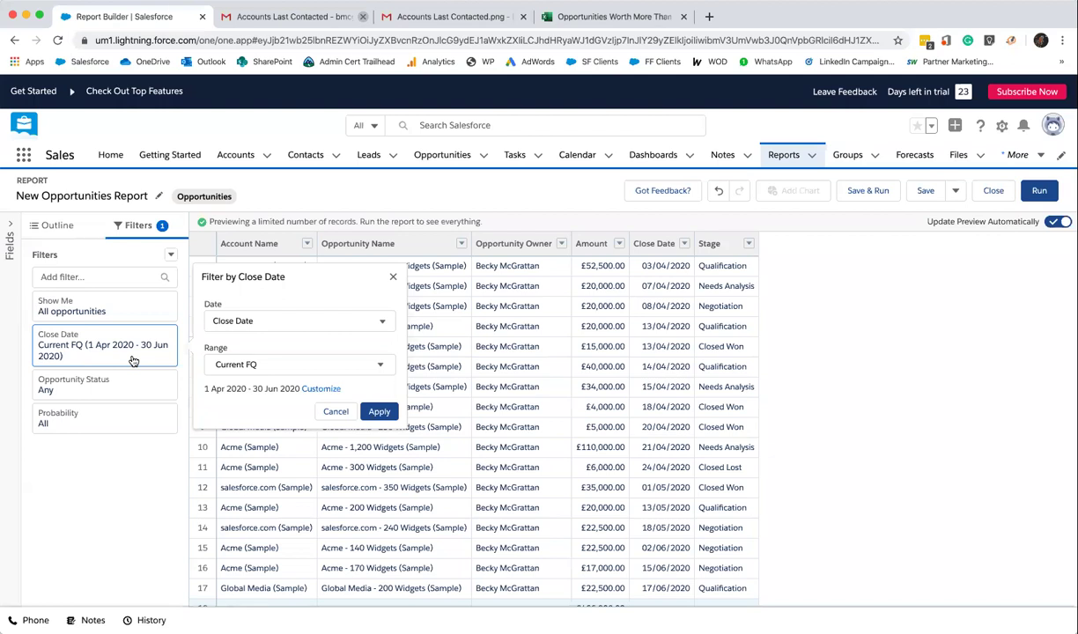
pyautogui.click(271, 373)
pyautogui.click(272, 393)
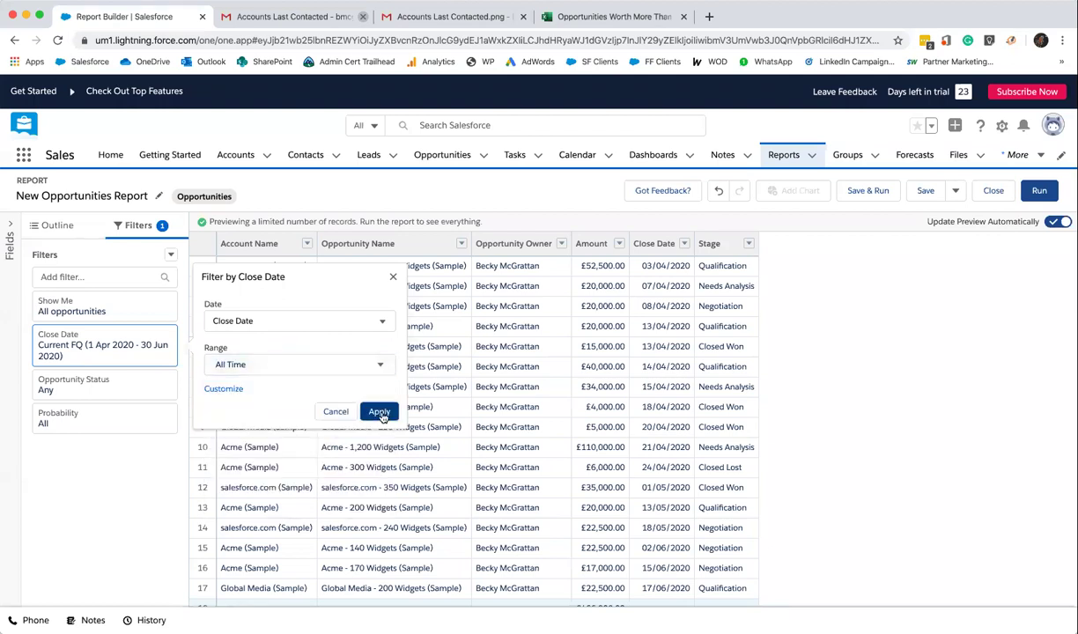
pyautogui.click(379, 413)
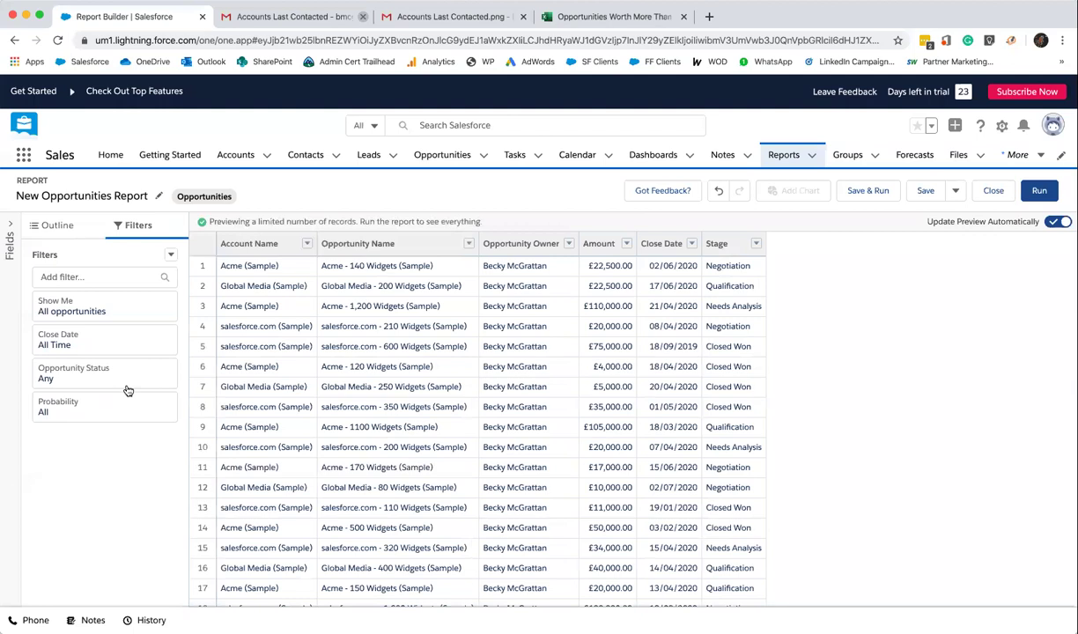
# Set the Opportunity Status filter to Open and apply it
pyautogui.click(123, 373)
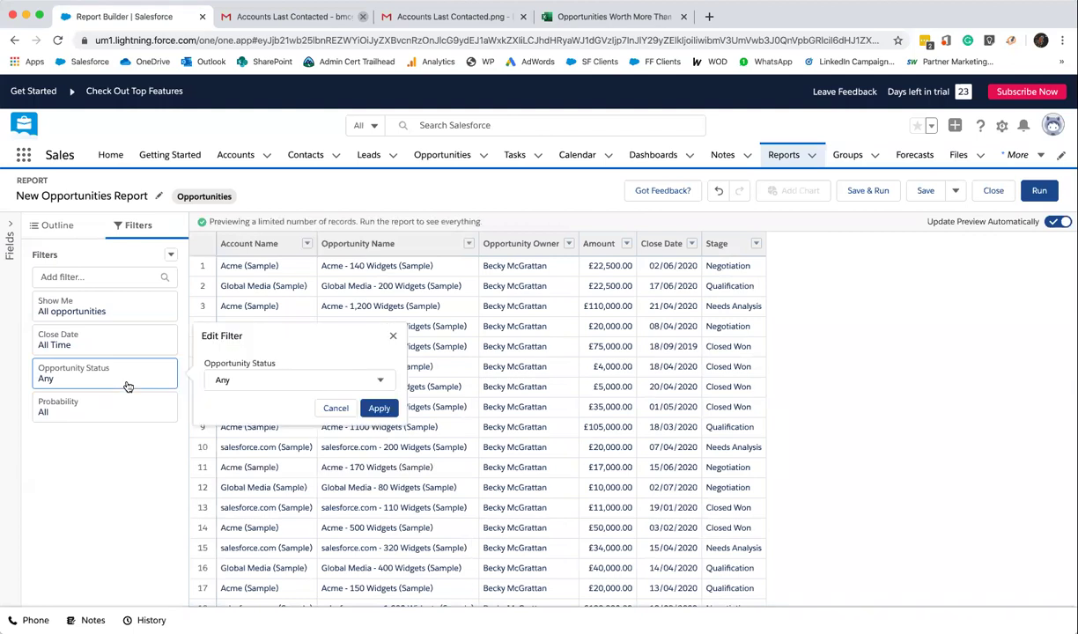
pyautogui.click(250, 379)
pyautogui.click(262, 430)
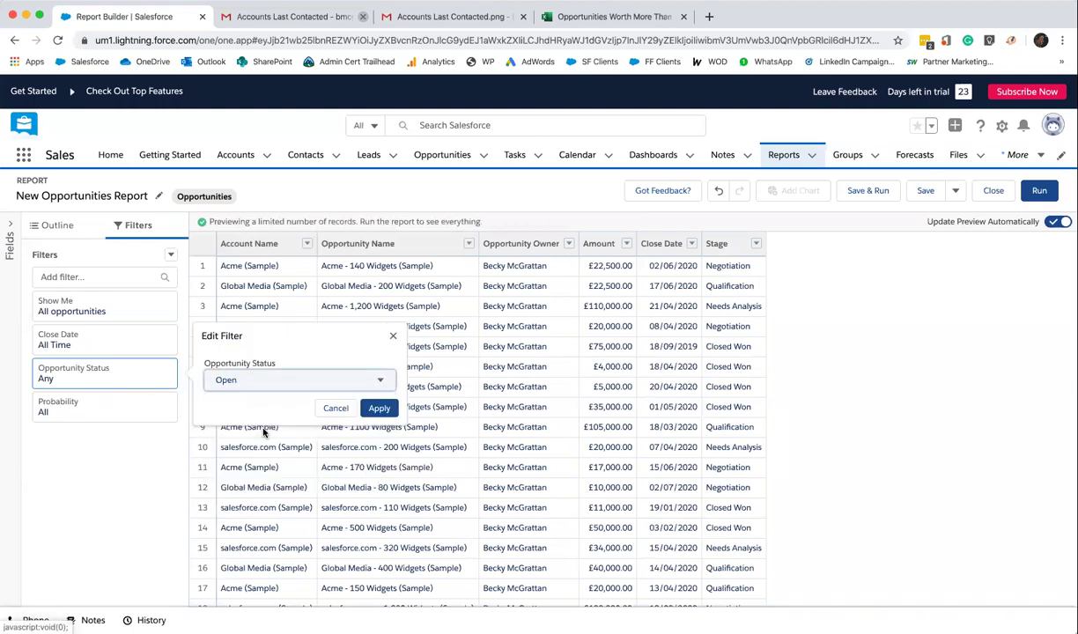
pyautogui.click(378, 408)
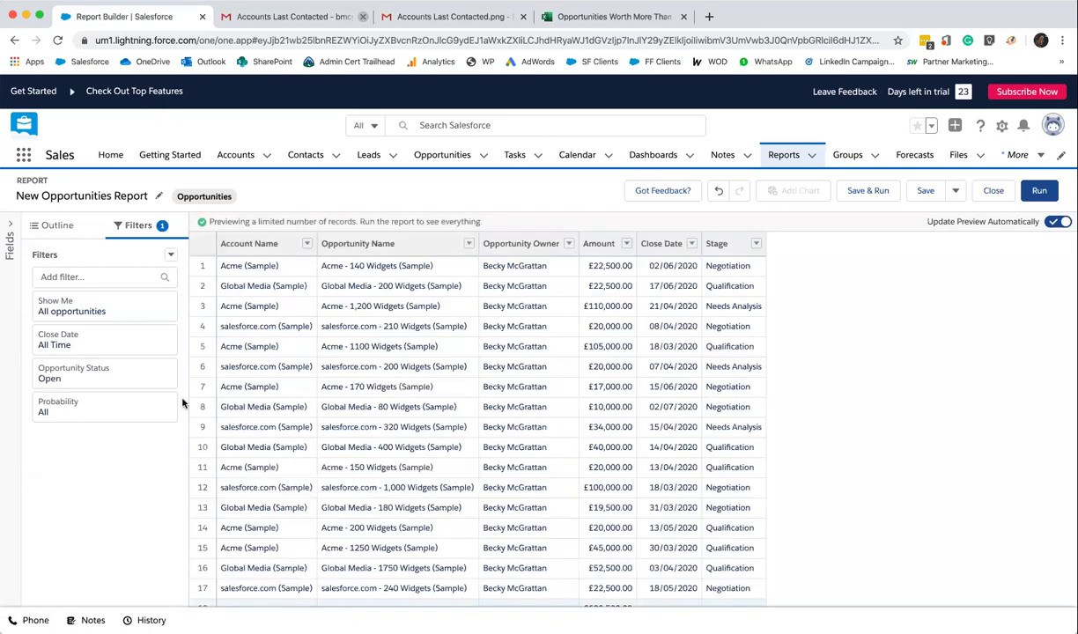
# Add an Amount filter with the operator greater than and the value 25000, and apply it
pyautogui.click(123, 277)
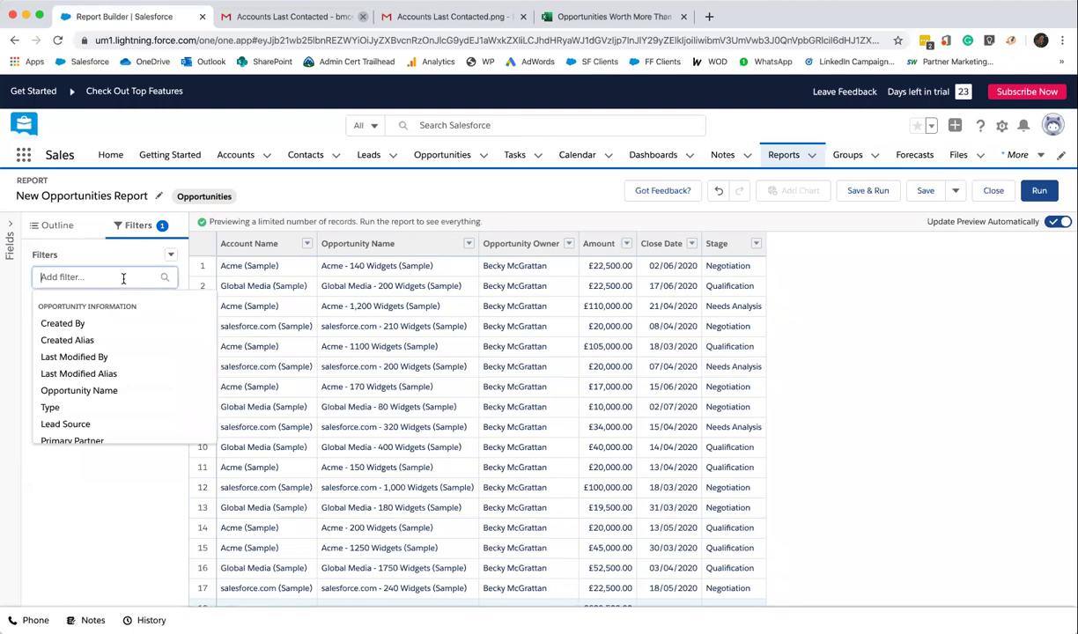
pyautogui.write('amou')
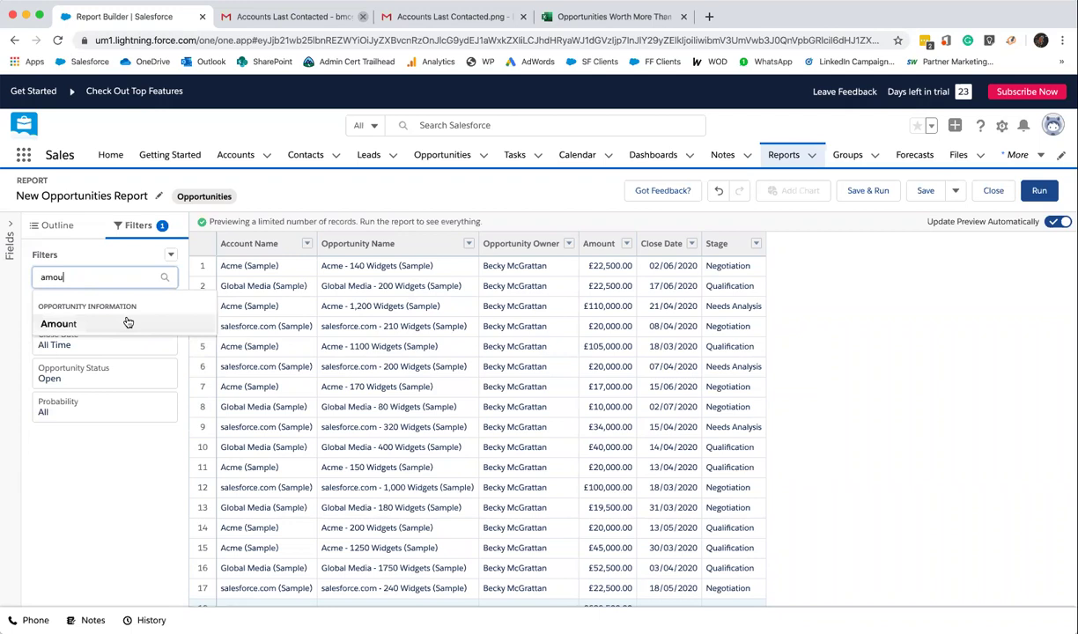
pyautogui.click(126, 320)
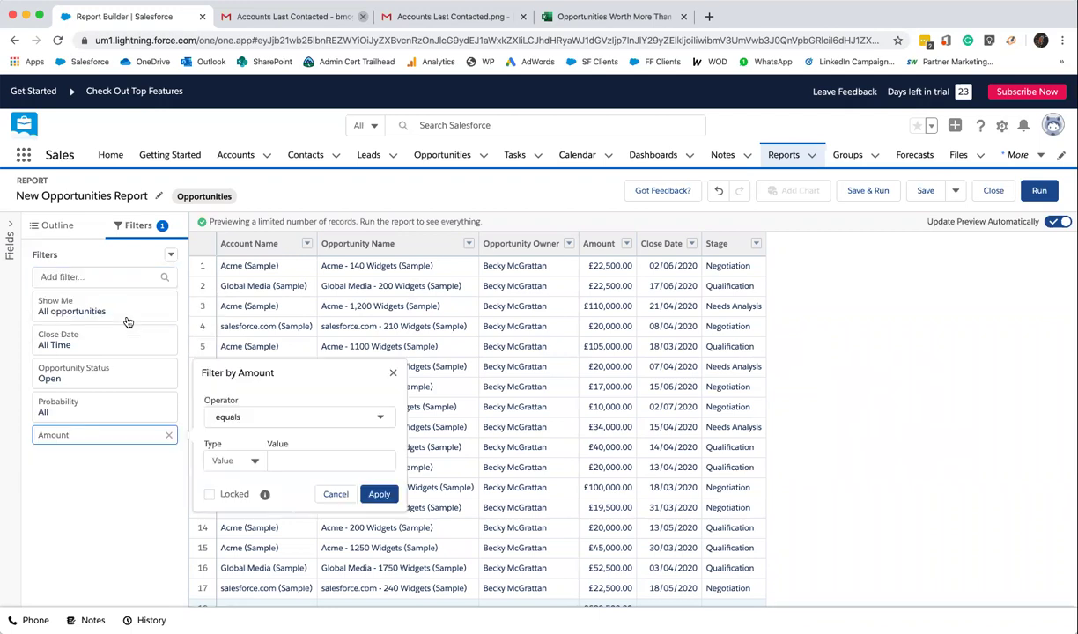
pyautogui.click(287, 420)
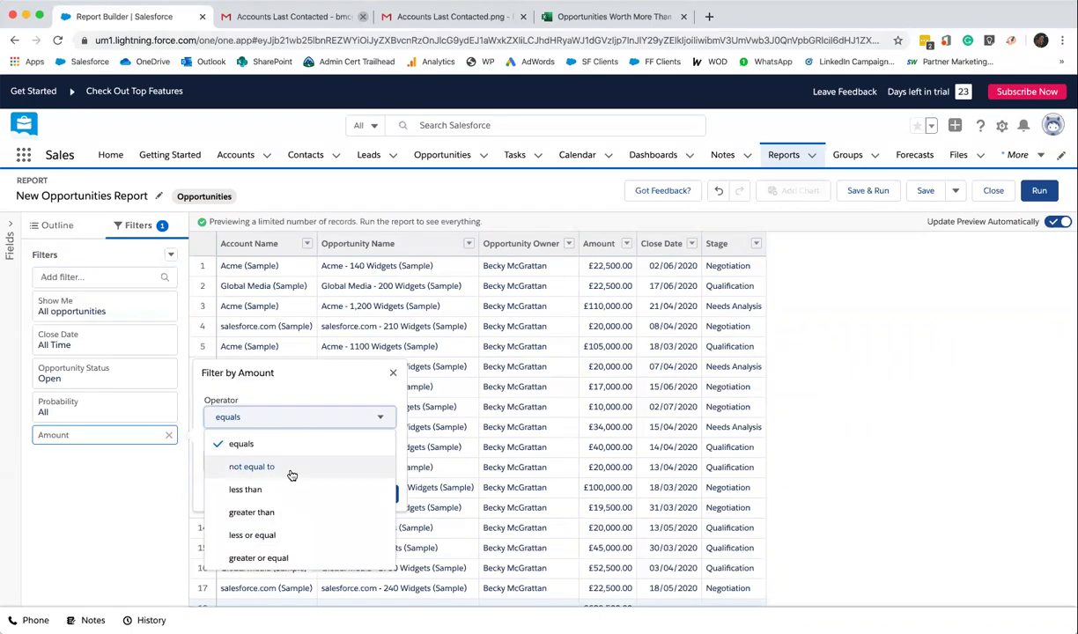
pyautogui.click(255, 512)
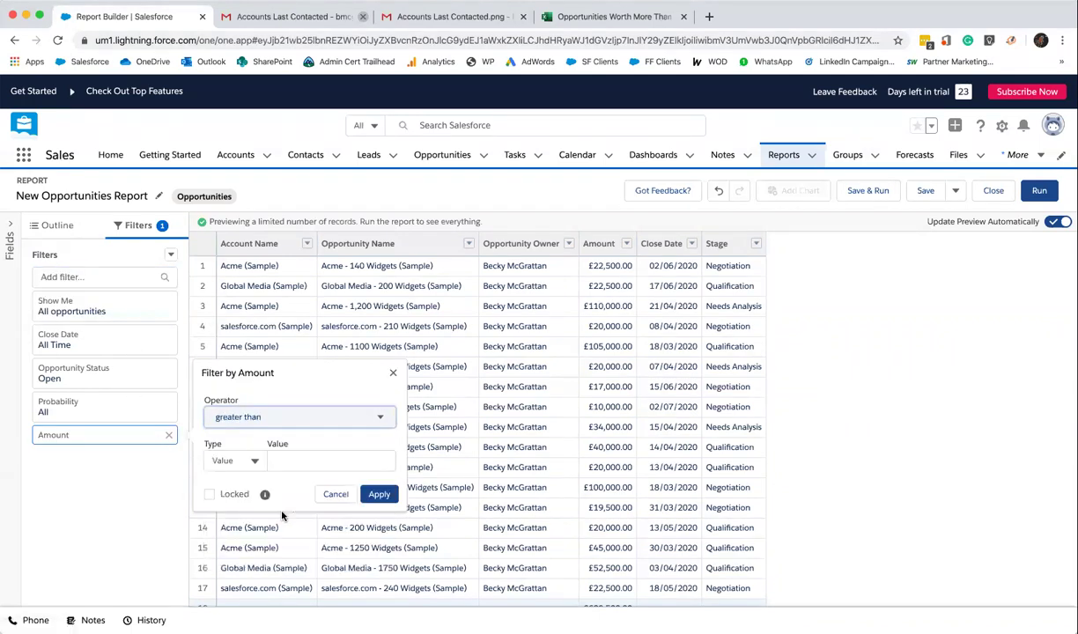
pyautogui.click(302, 459)
pyautogui.write('2')
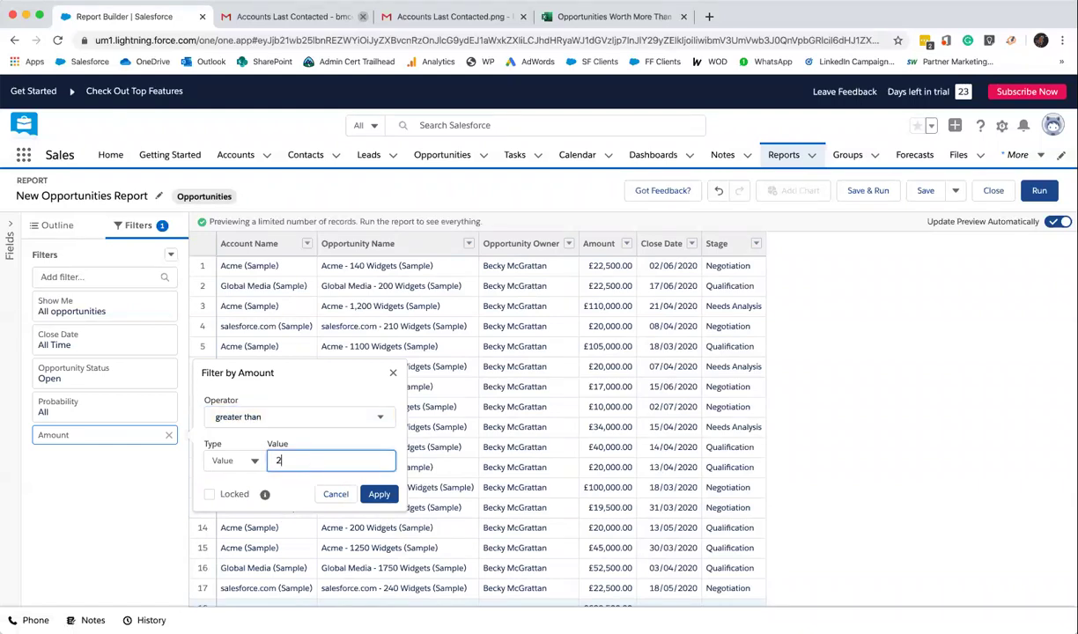
pyautogui.write('5000')
pyautogui.click(380, 494)
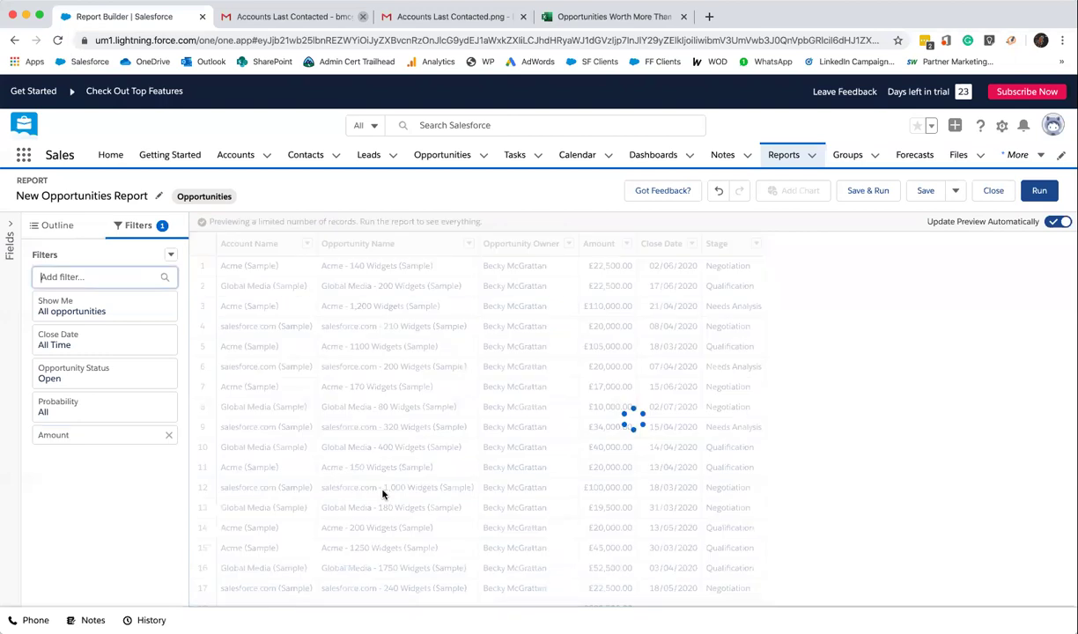
# Run the report to view its full results and return to editing it
pyautogui.click(1039, 190)
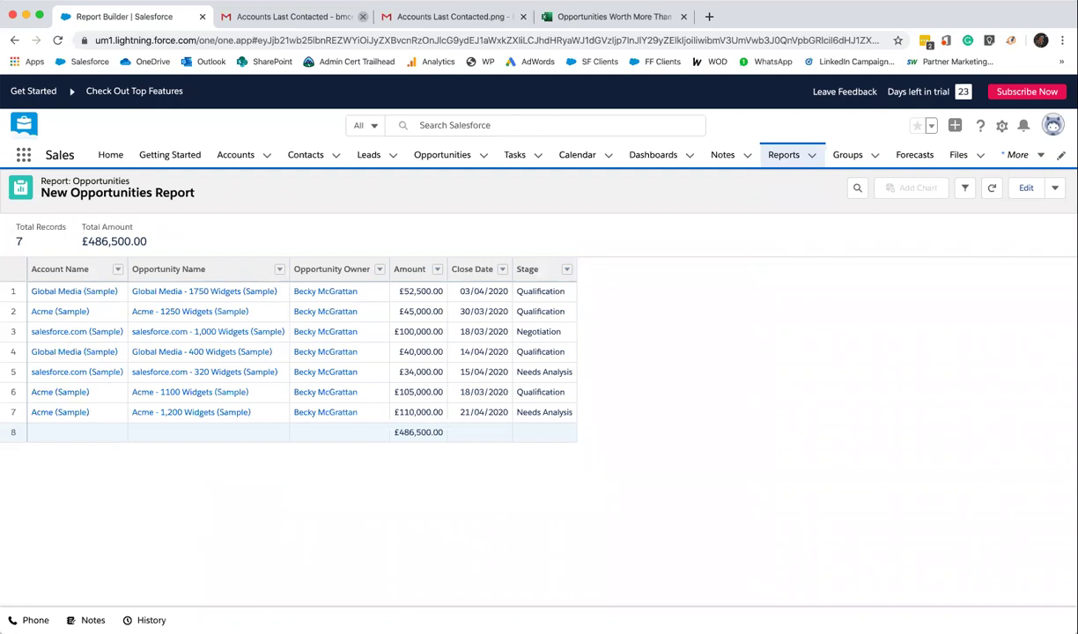
pyautogui.click(1024, 187)
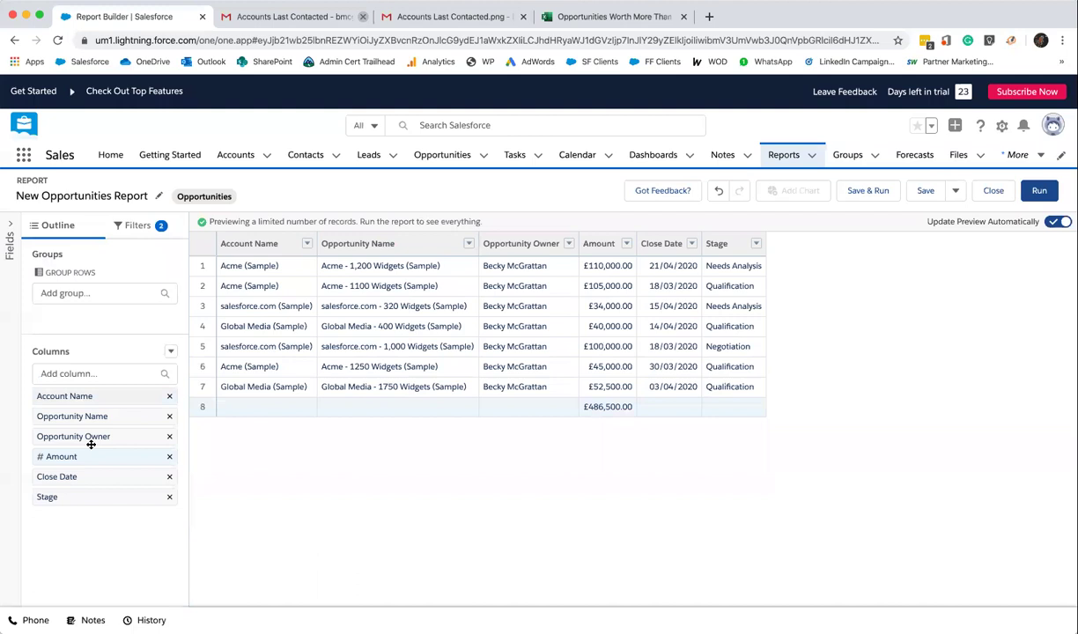
# Remove the Amount filter and add it again with the operator greater than and the value 25000
pyautogui.click(128, 228)
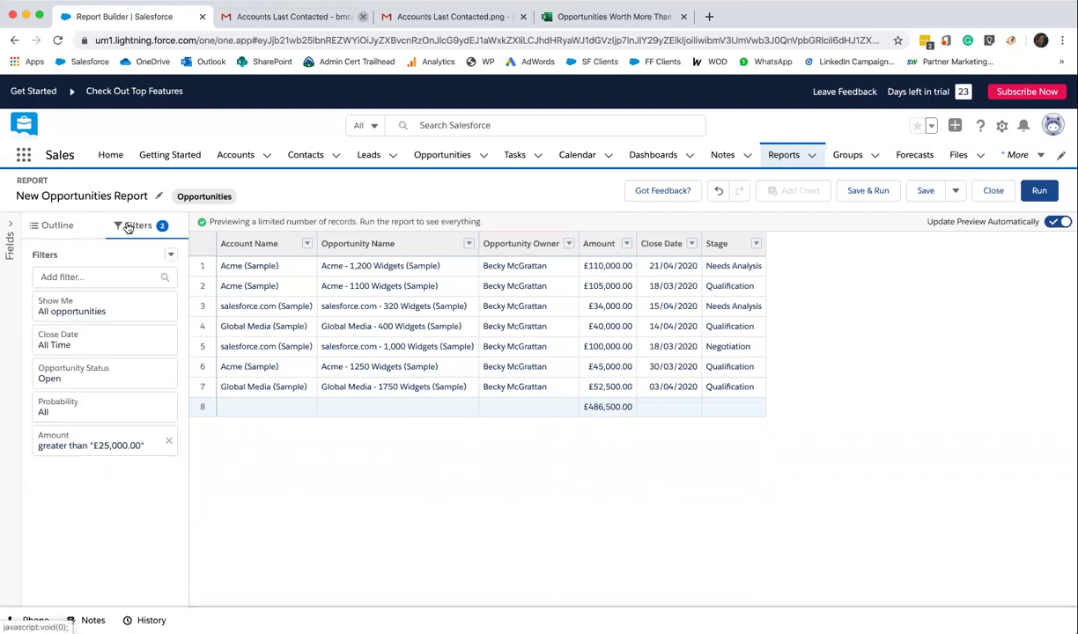
pyautogui.click(169, 443)
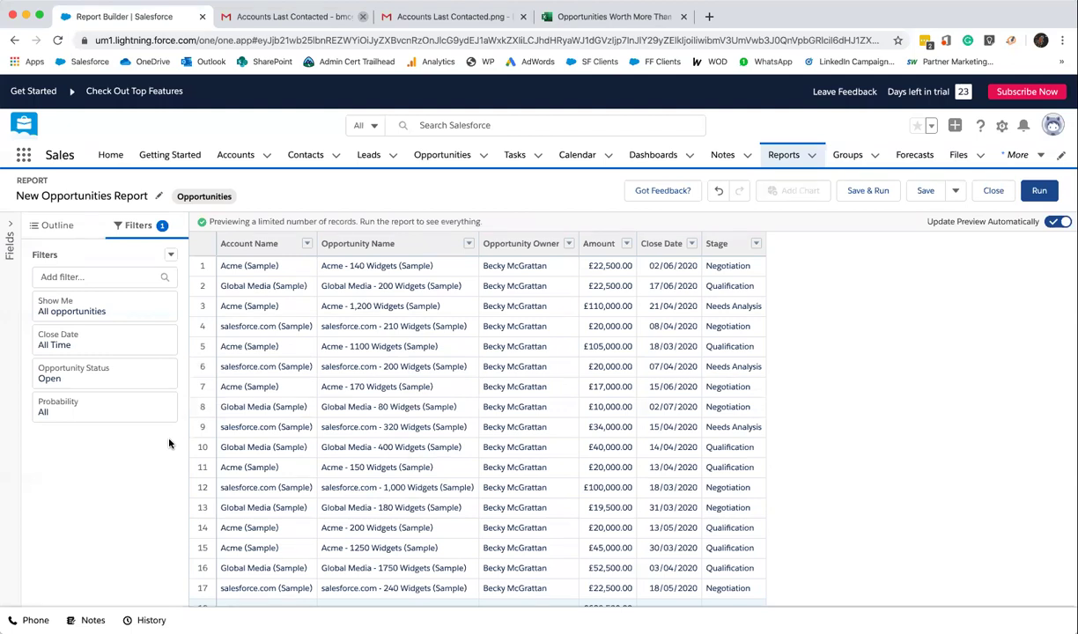
pyautogui.click(134, 269)
pyautogui.write('amou')
pyautogui.click(136, 321)
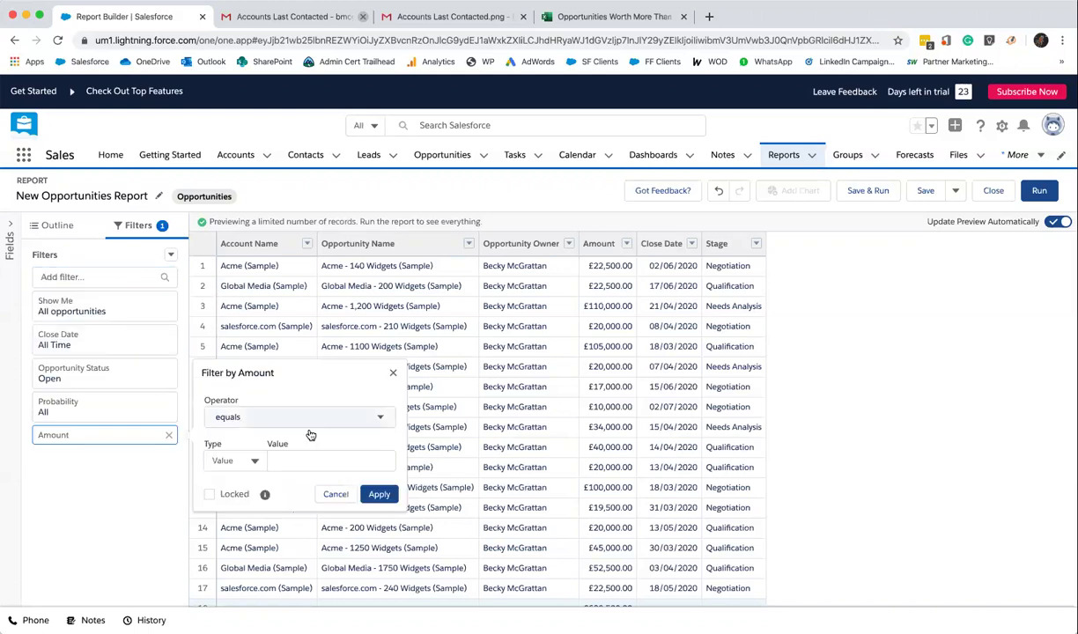
pyautogui.click(309, 417)
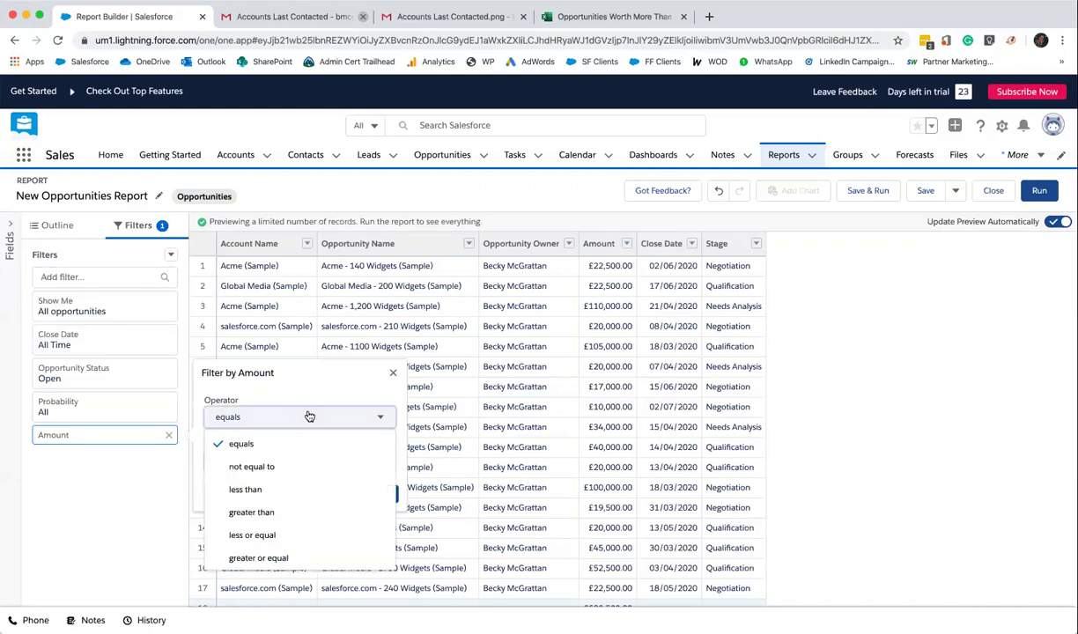
pyautogui.click(293, 513)
pyautogui.click(301, 455)
pyautogui.write('25000')
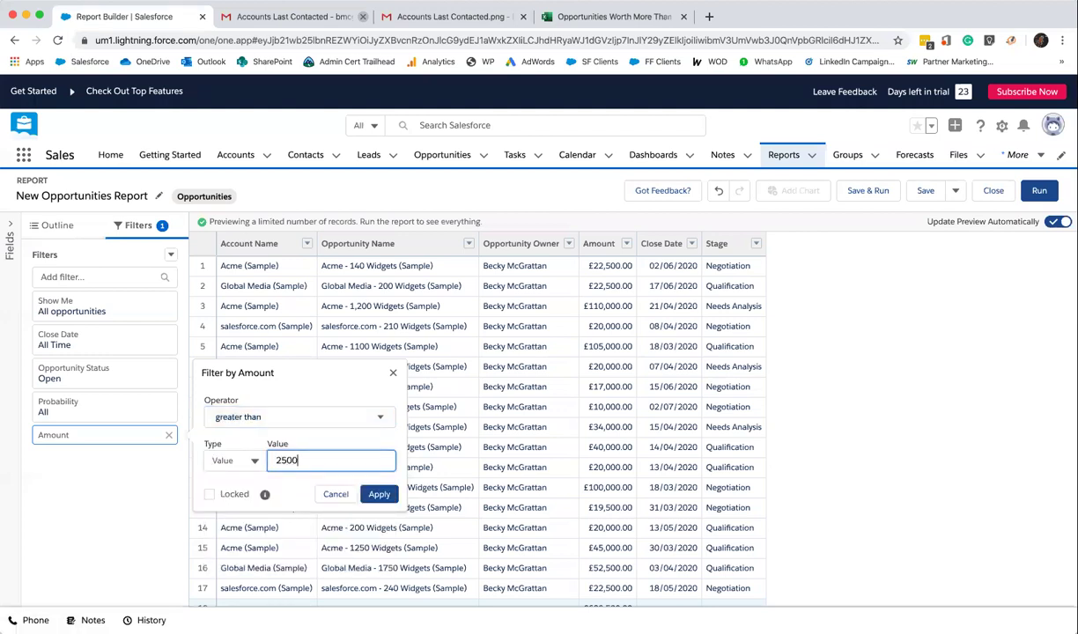
pyautogui.click(375, 494)
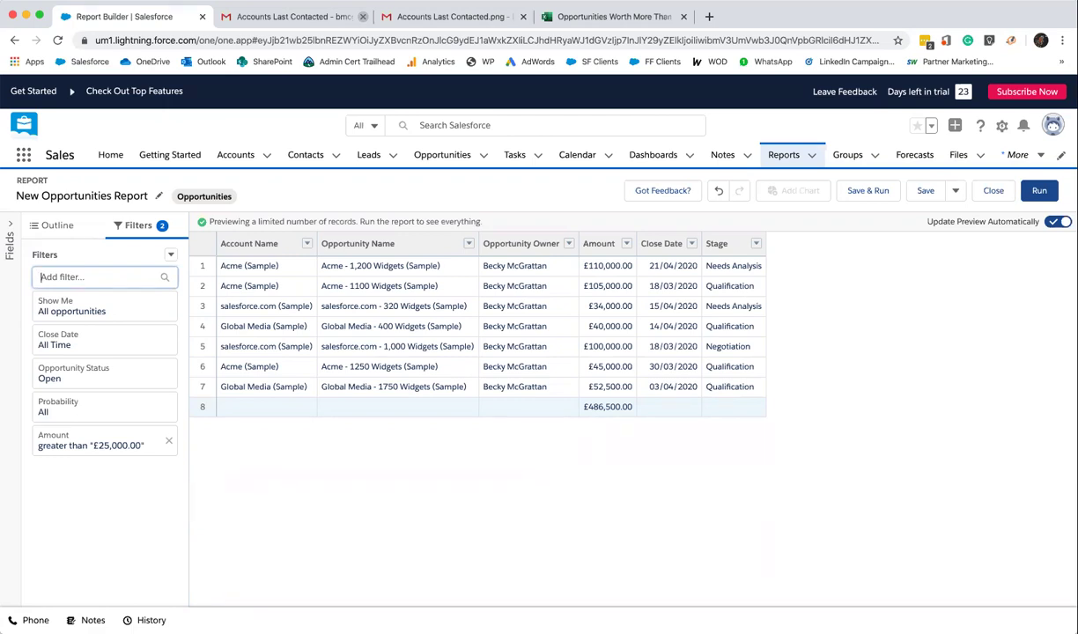
# Save the report as "Opportunities Worth More Than £25,000" in Private Reports and run it
pyautogui.click(768, 427)
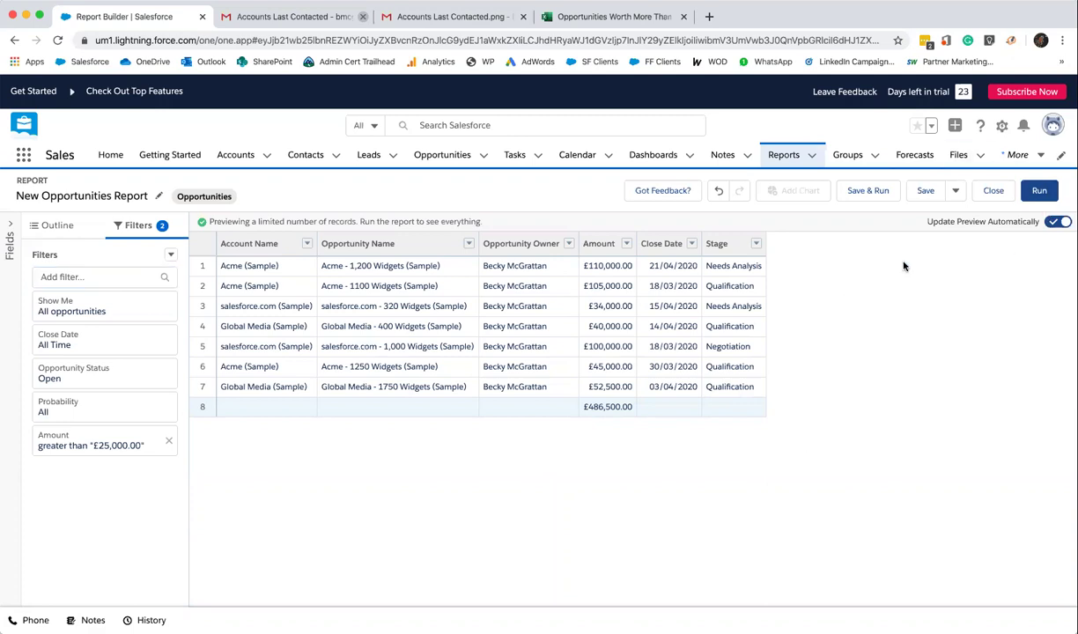
pyautogui.click(924, 194)
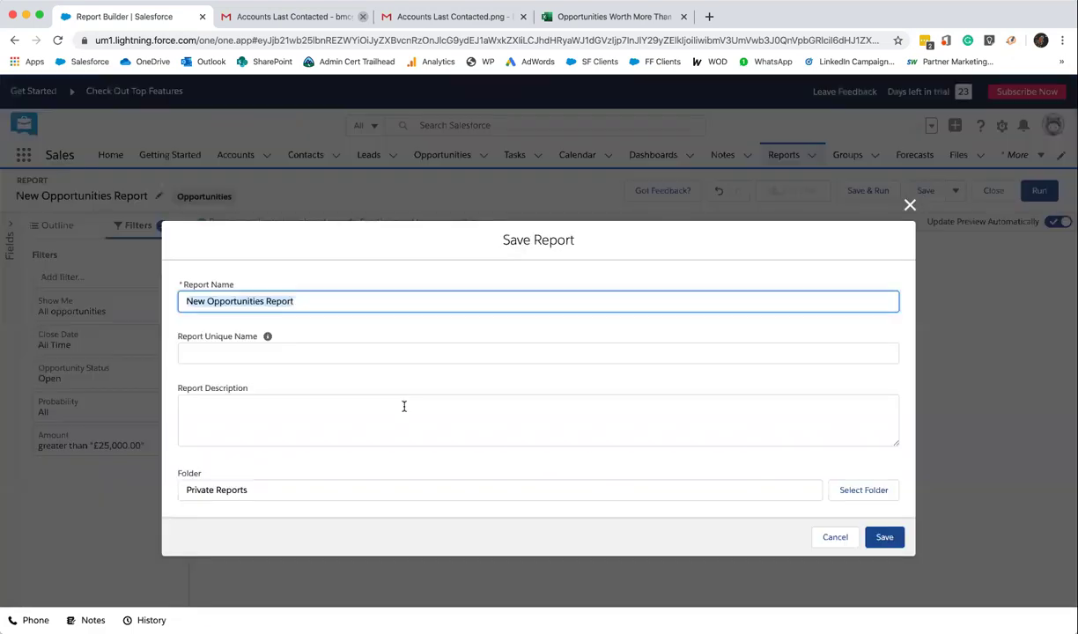
pyautogui.write('Op')
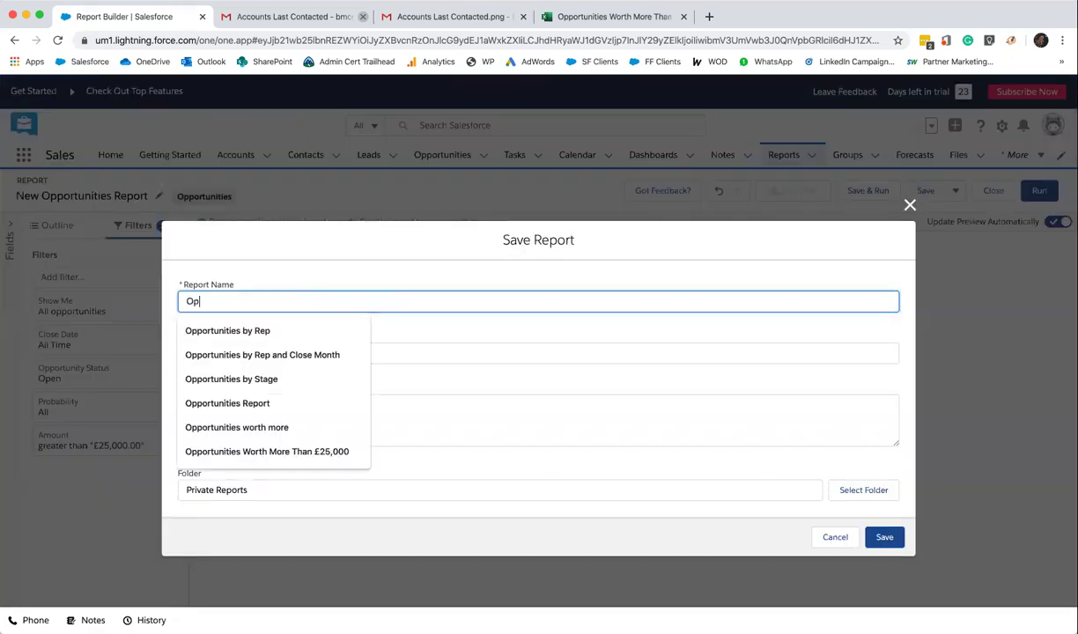
pyautogui.write('portunities')
pyautogui.click(349, 452)
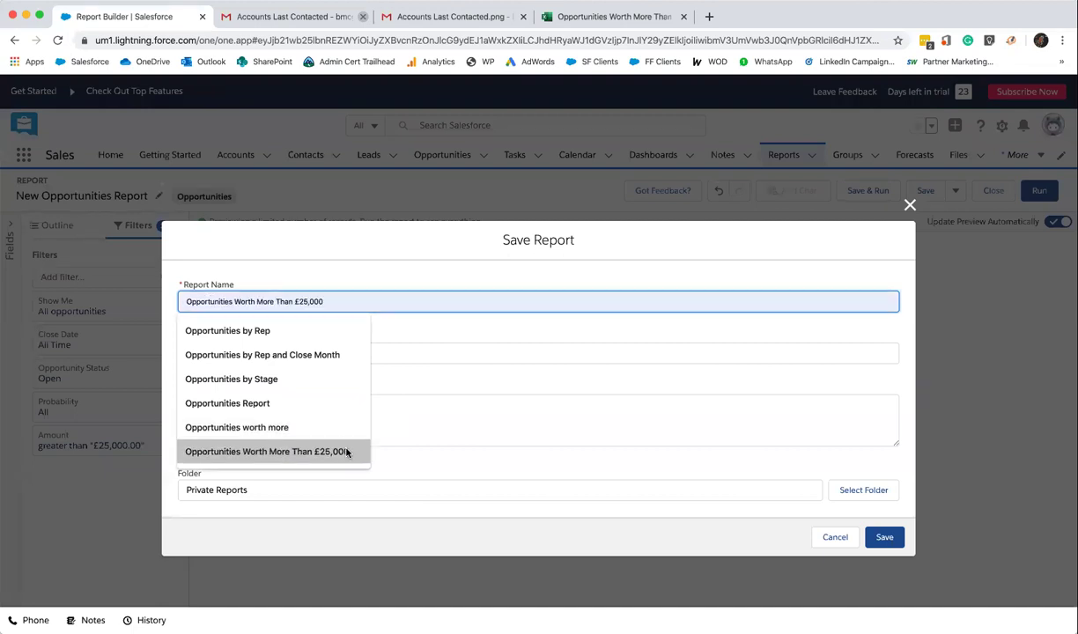
pyautogui.click(444, 350)
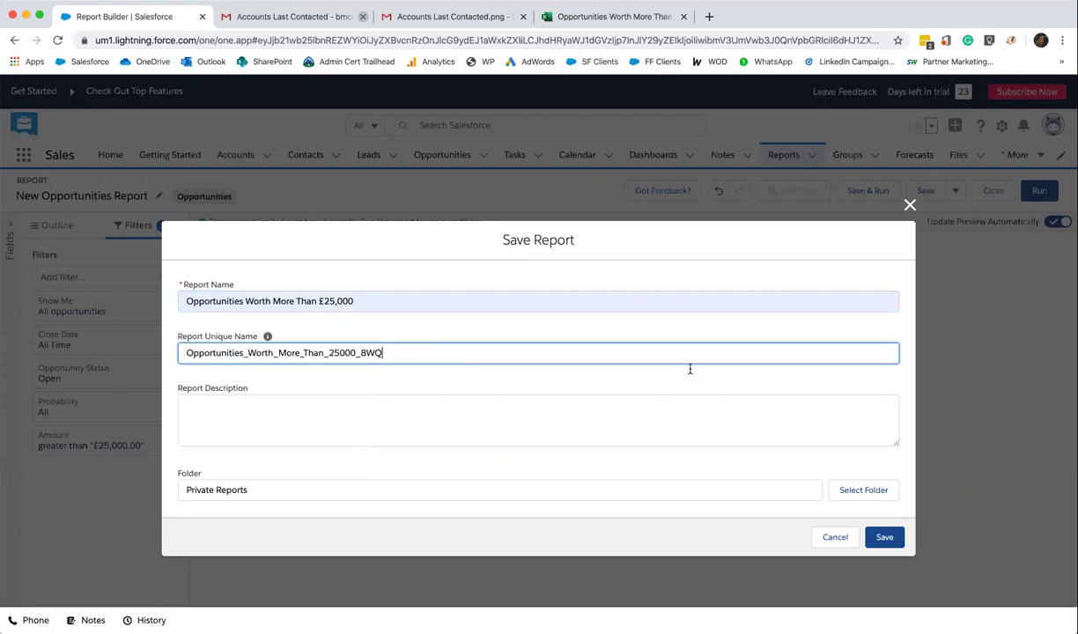
pyautogui.click(886, 537)
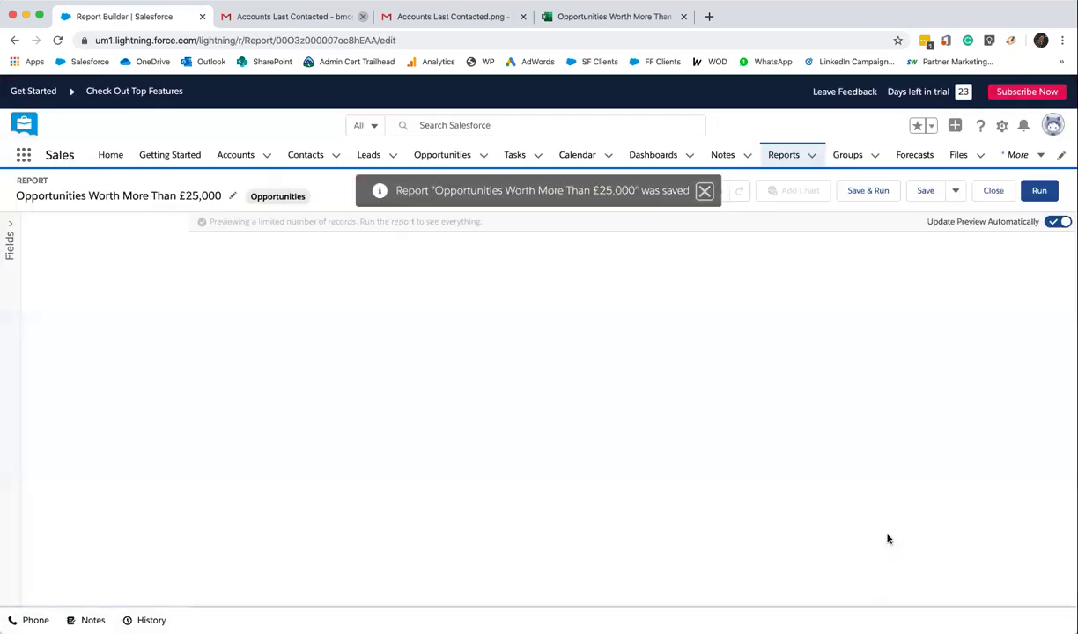
pyautogui.click(956, 191)
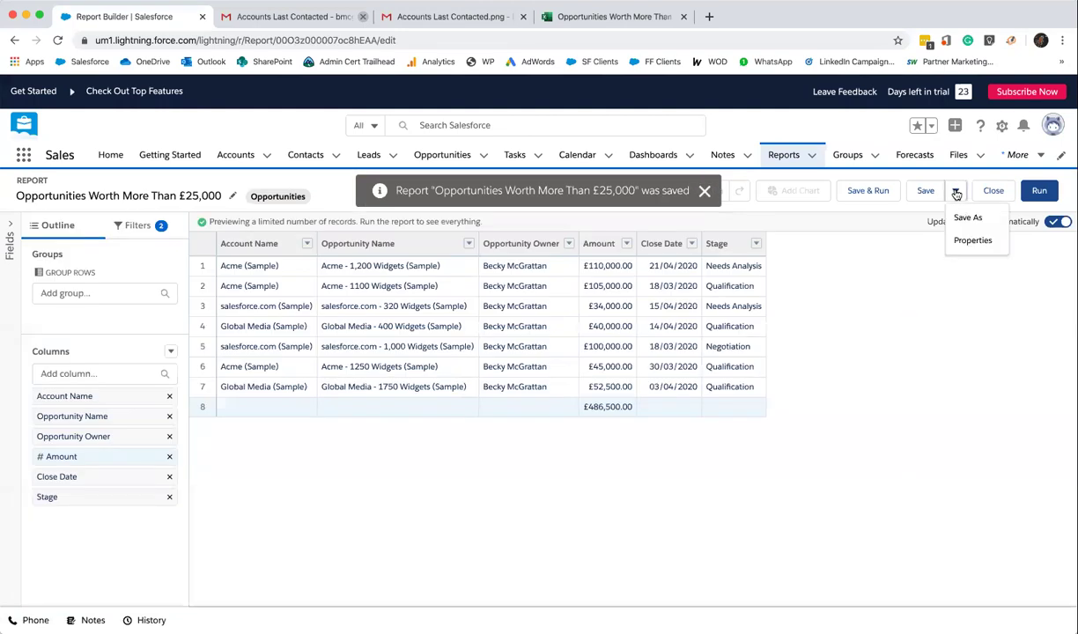
pyautogui.click(866, 192)
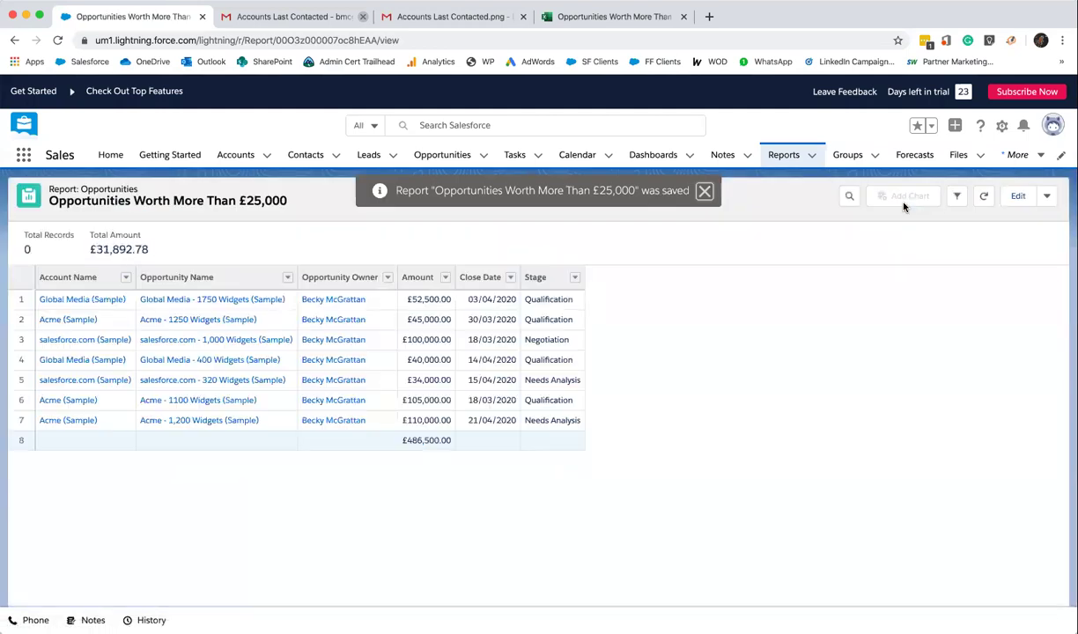
# Open the report's export options, view the previously exported workbook in Excel, and return to the Salesforce export options
pyautogui.click(1046, 195)
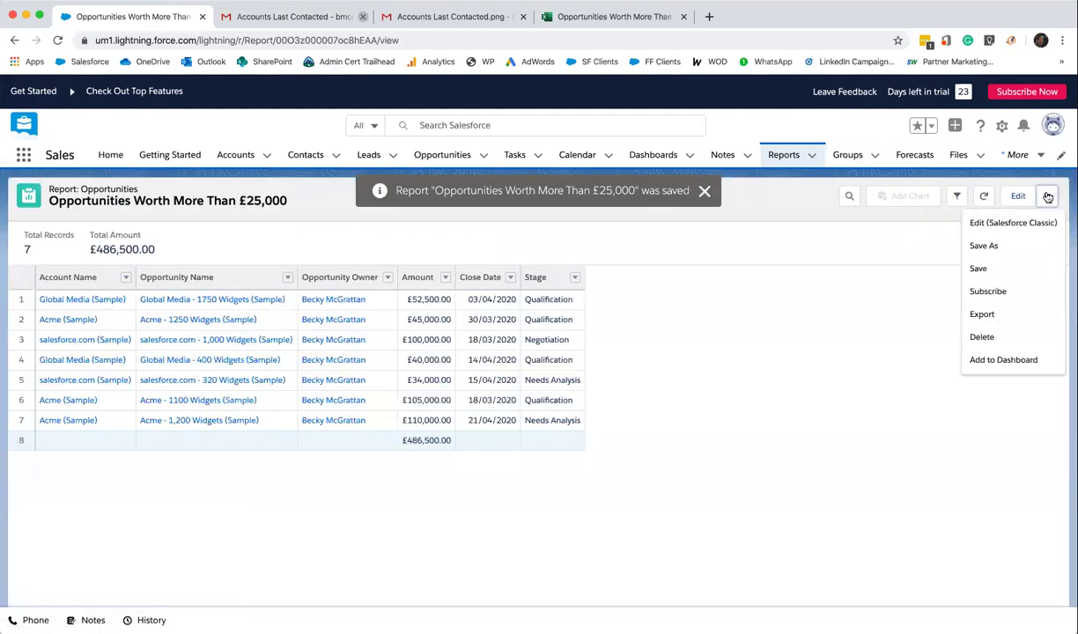
pyautogui.click(1018, 315)
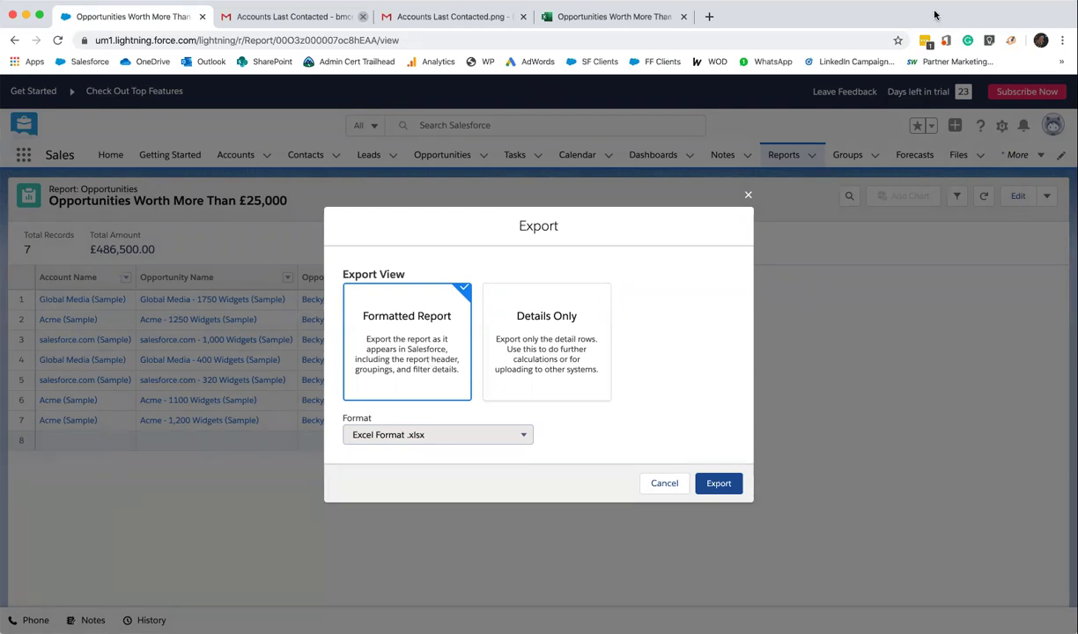
pyautogui.click(631, 18)
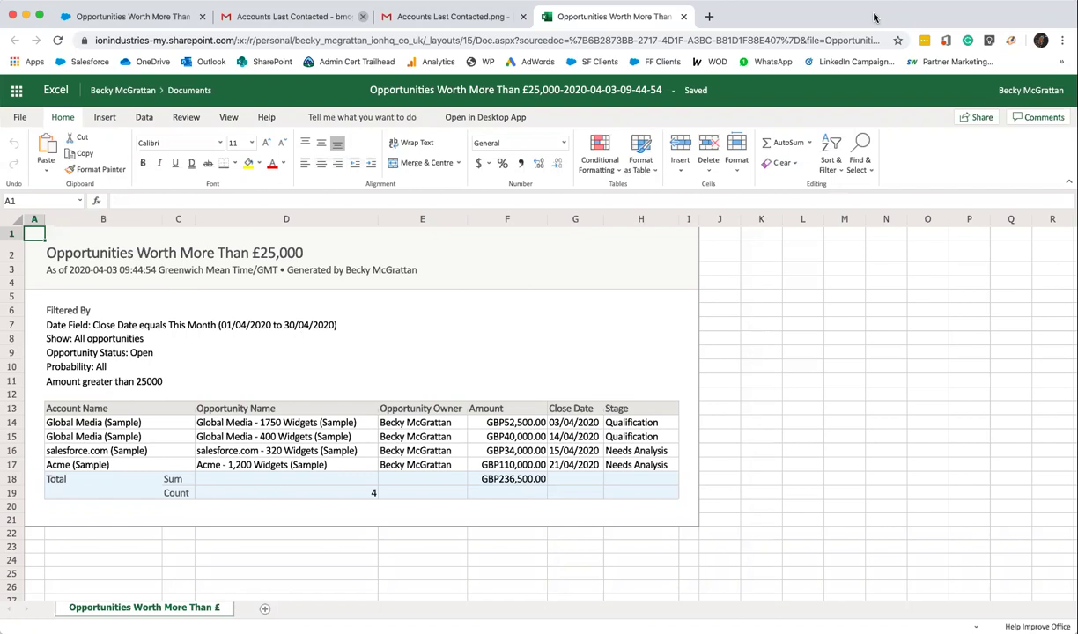
pyautogui.click(139, 15)
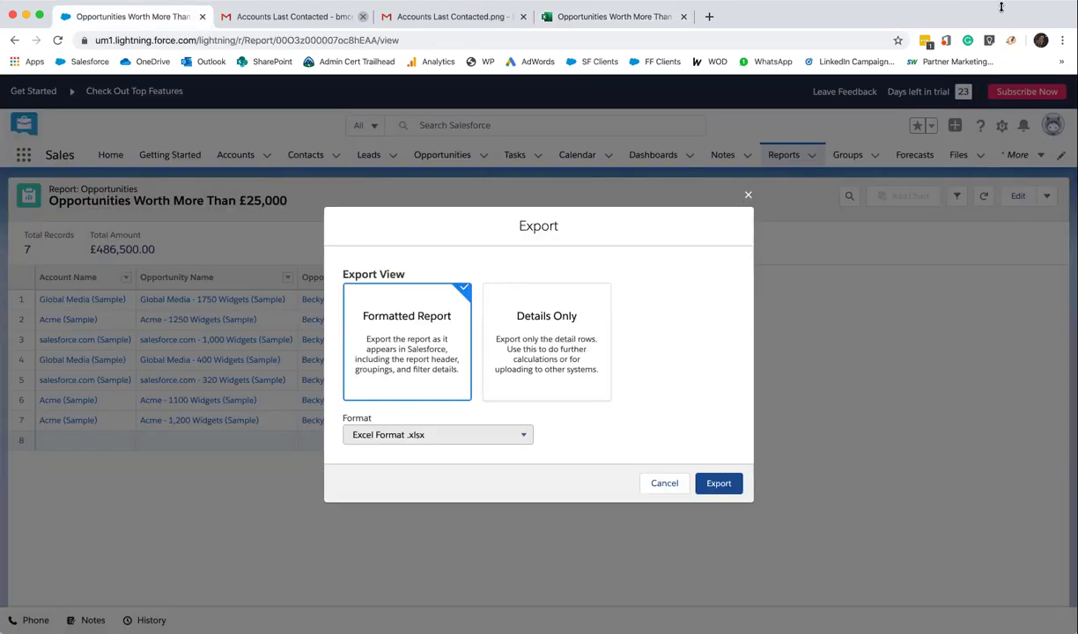
# Set the export to Details Only in Comma Delimited .csv format and close the export options without exporting
pyautogui.click(555, 384)
pyautogui.click(476, 435)
pyautogui.click(477, 451)
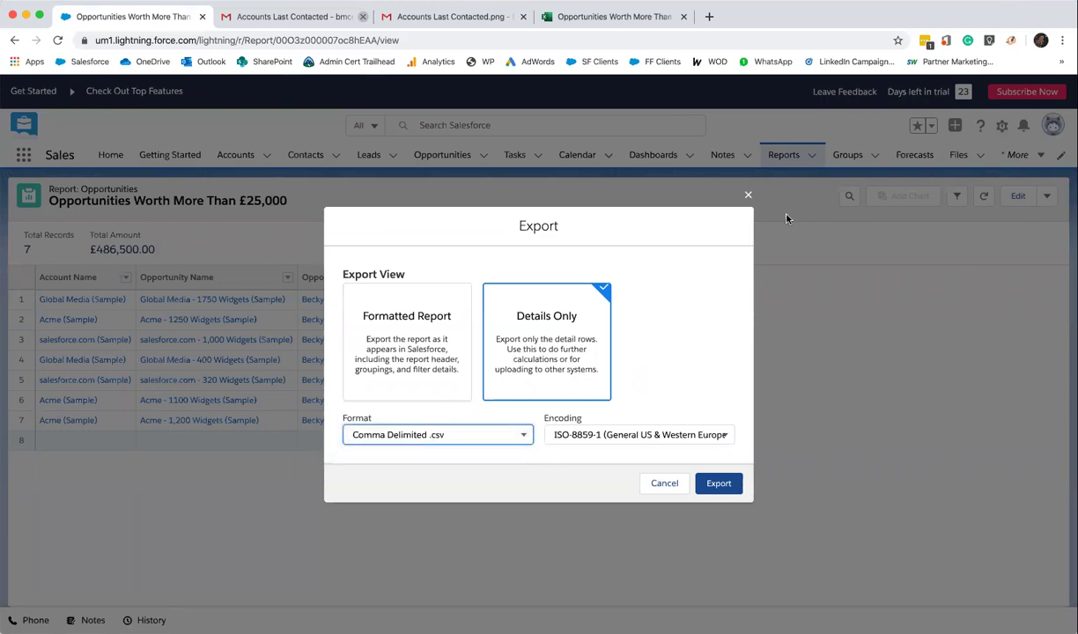
pyautogui.click(747, 197)
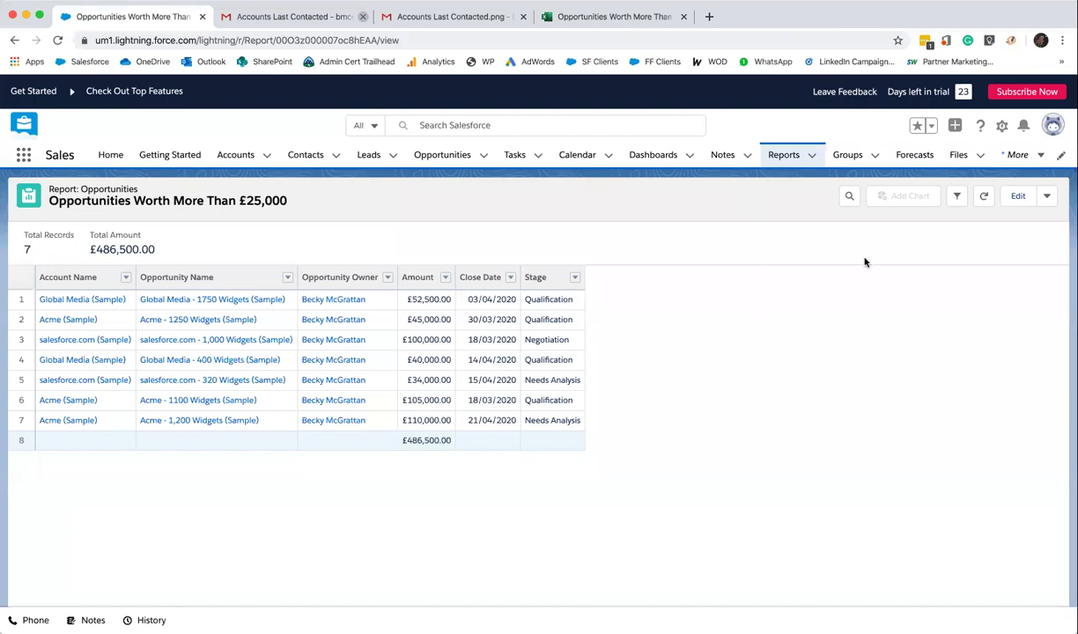
# Edit the report to group its rows by Stage and sort Close Date in ascending order
pyautogui.click(1017, 196)
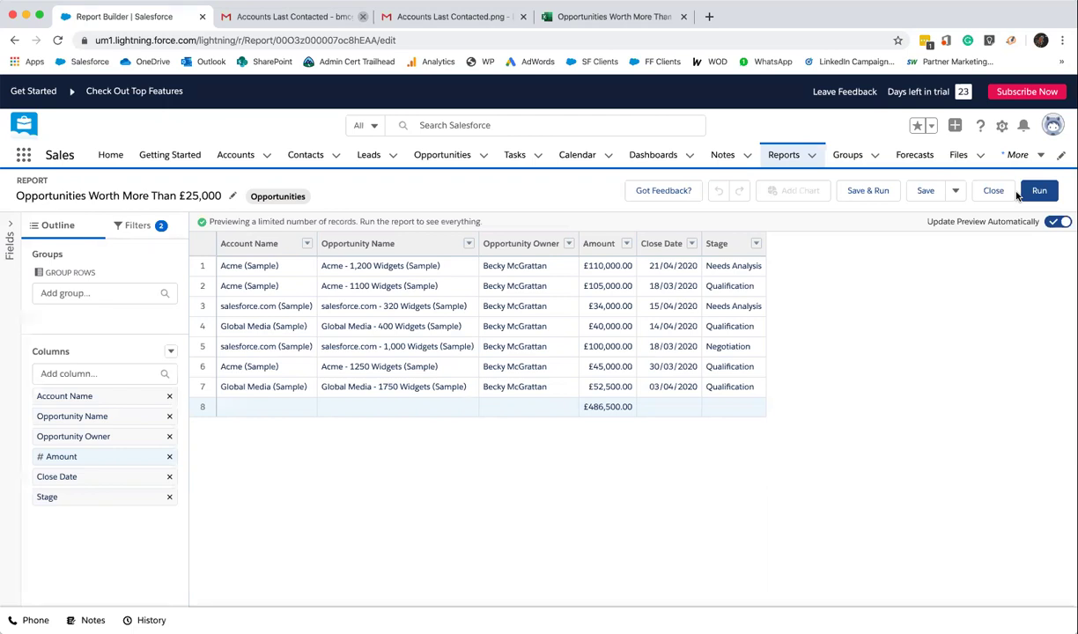
pyautogui.click(756, 245)
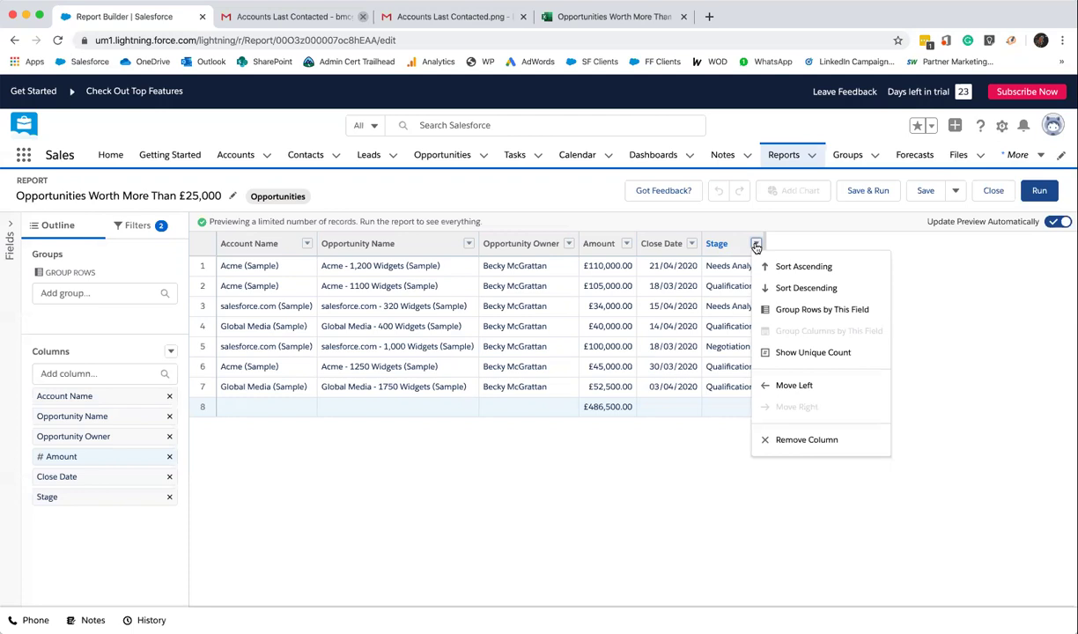
pyautogui.click(785, 309)
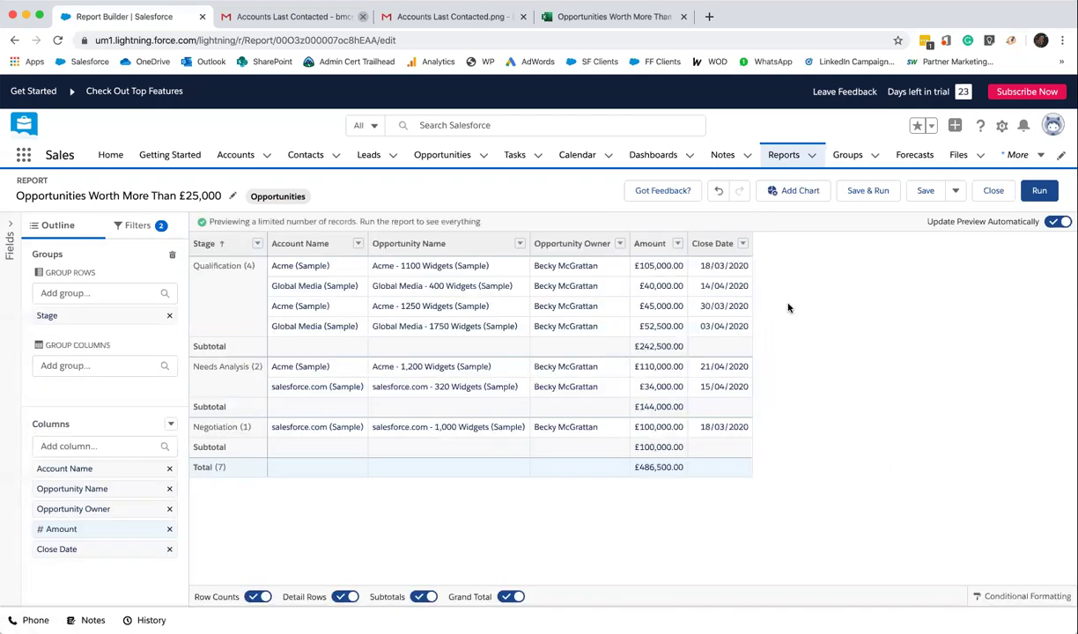
pyautogui.click(742, 244)
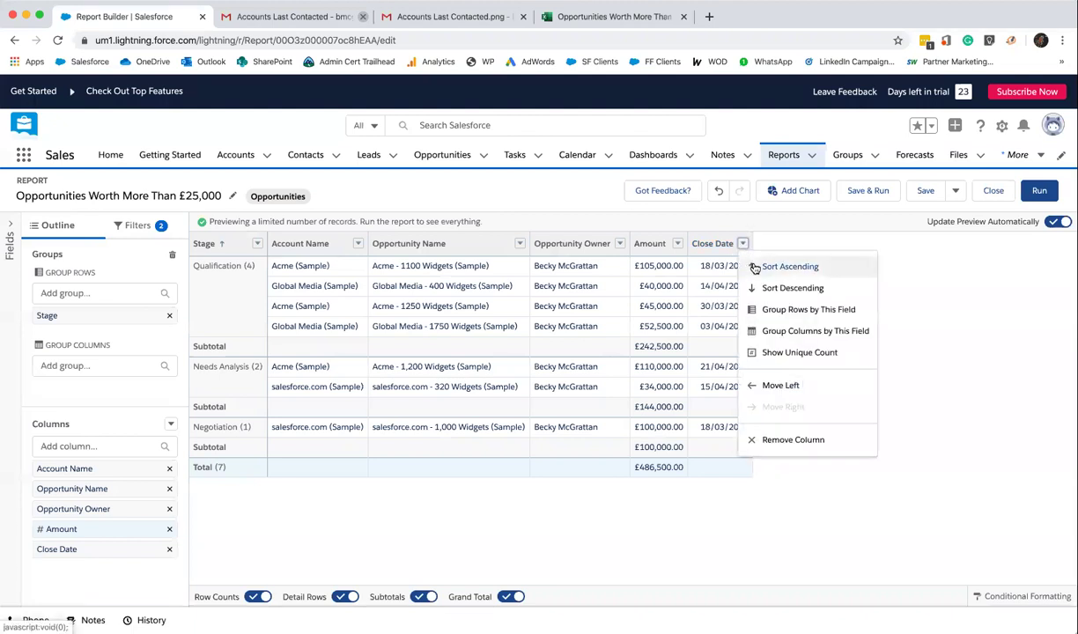
pyautogui.click(790, 266)
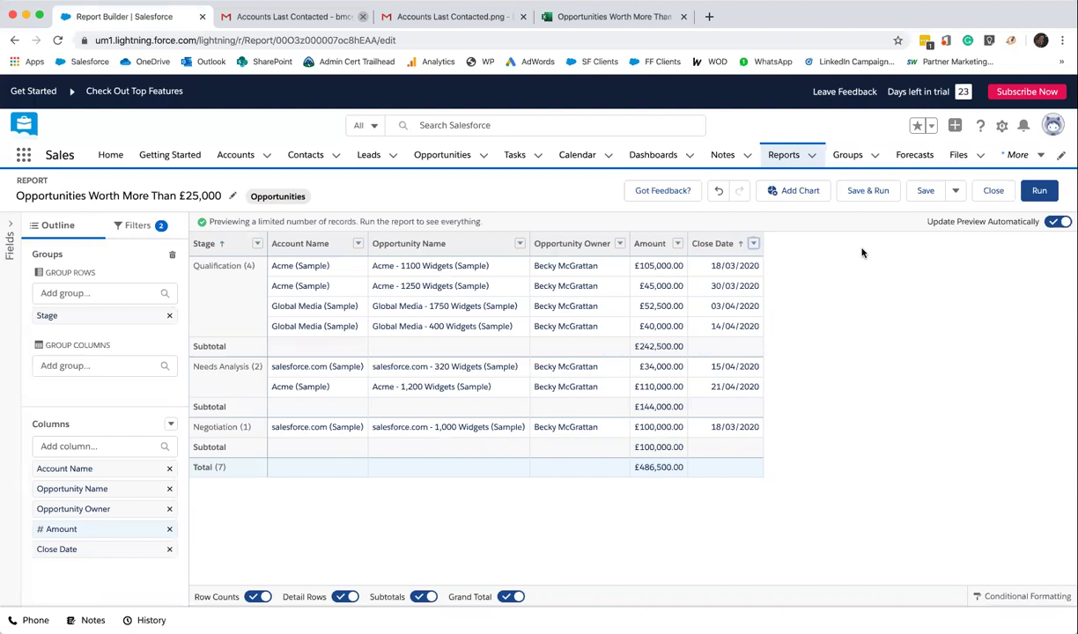
# Add a chart to the report and display it as a donut of Sum of Amount sliced by Stage
pyautogui.click(802, 191)
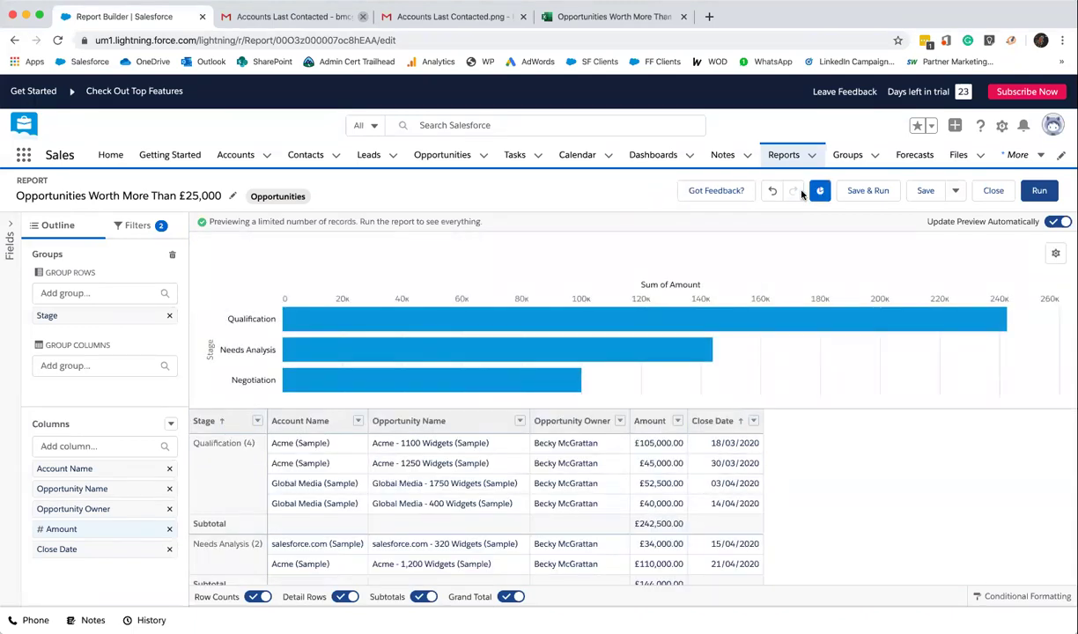
pyautogui.click(1056, 254)
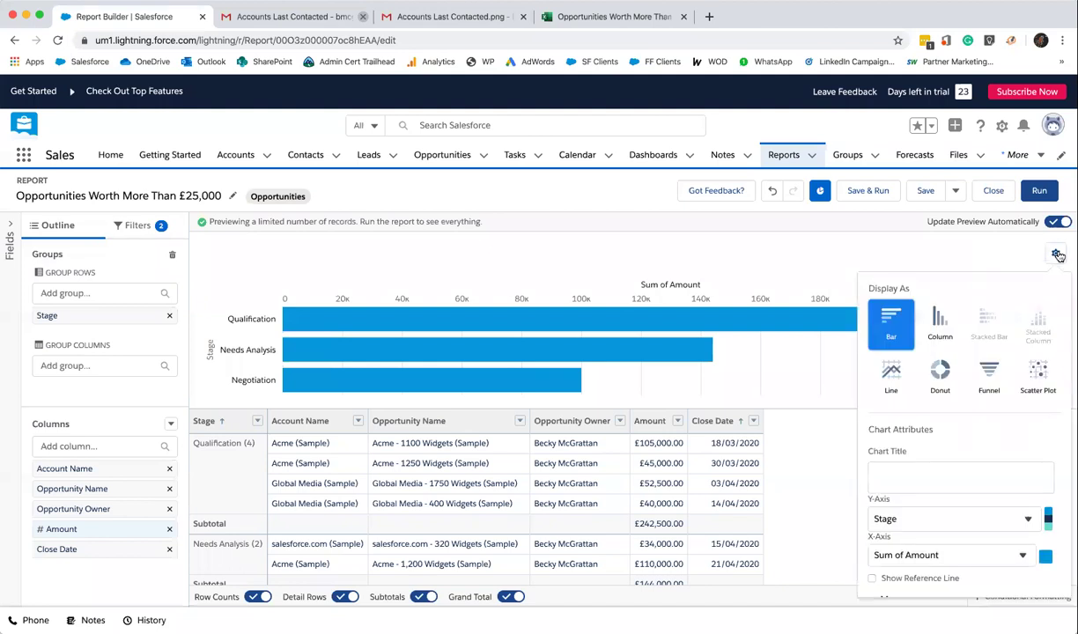
pyautogui.click(940, 377)
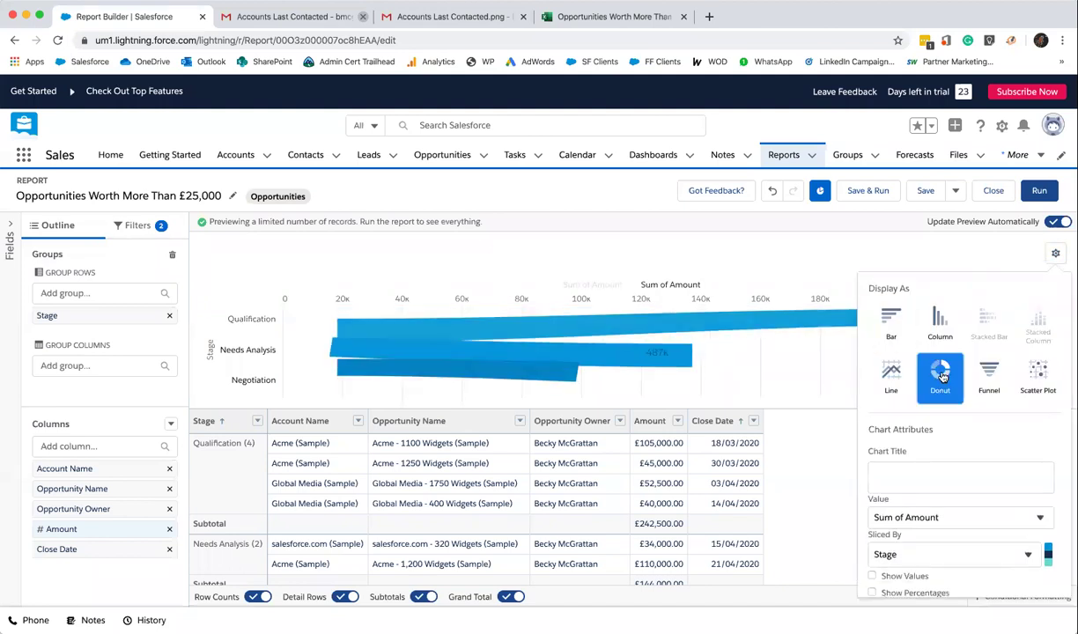
pyautogui.click(815, 514)
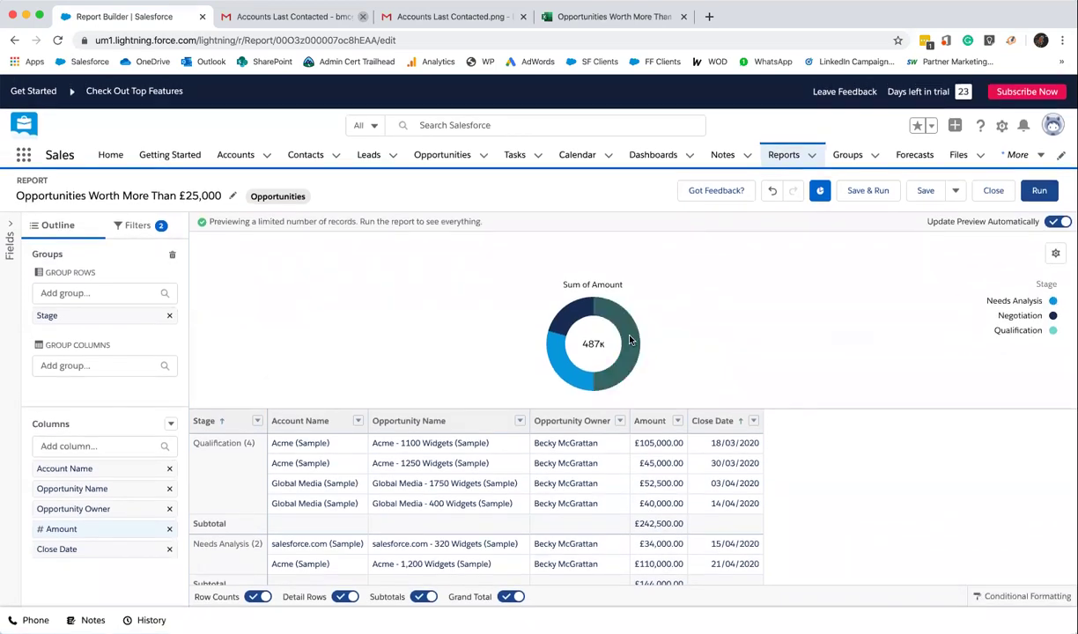
pyautogui.moveTo(630, 340)
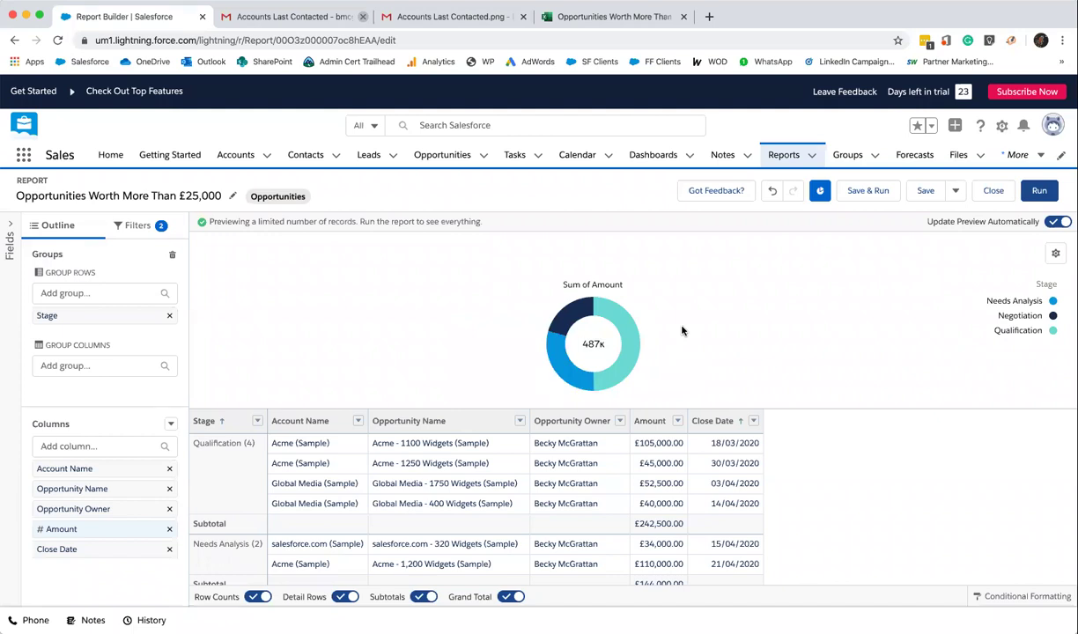
# Save the Opportunities Worth More Than £25,000 report in the Public Reports folder
pyautogui.click(926, 191)
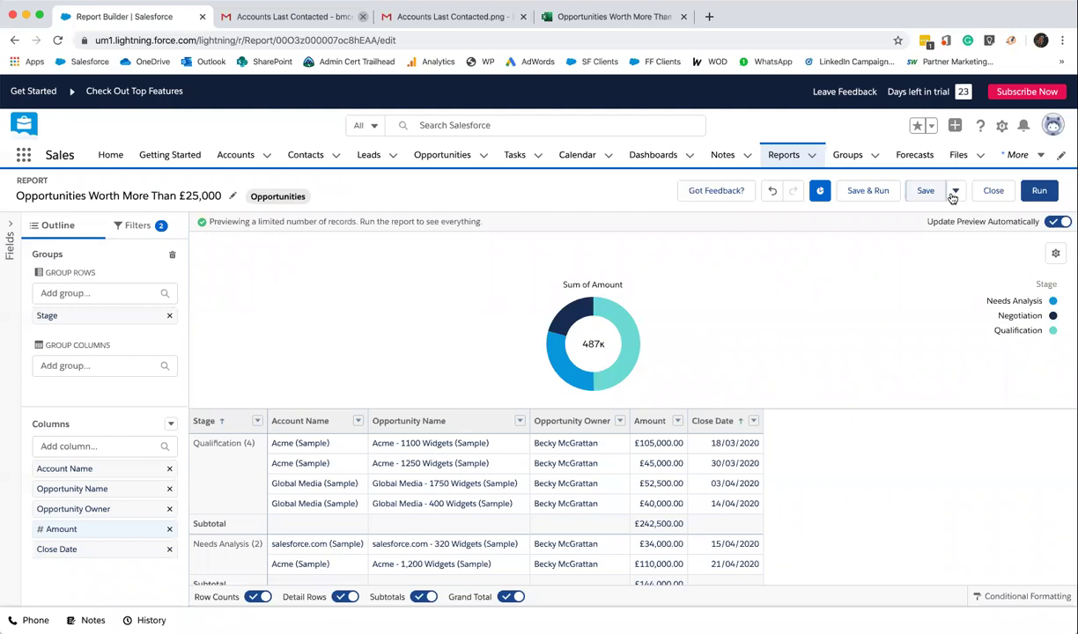
pyautogui.click(953, 196)
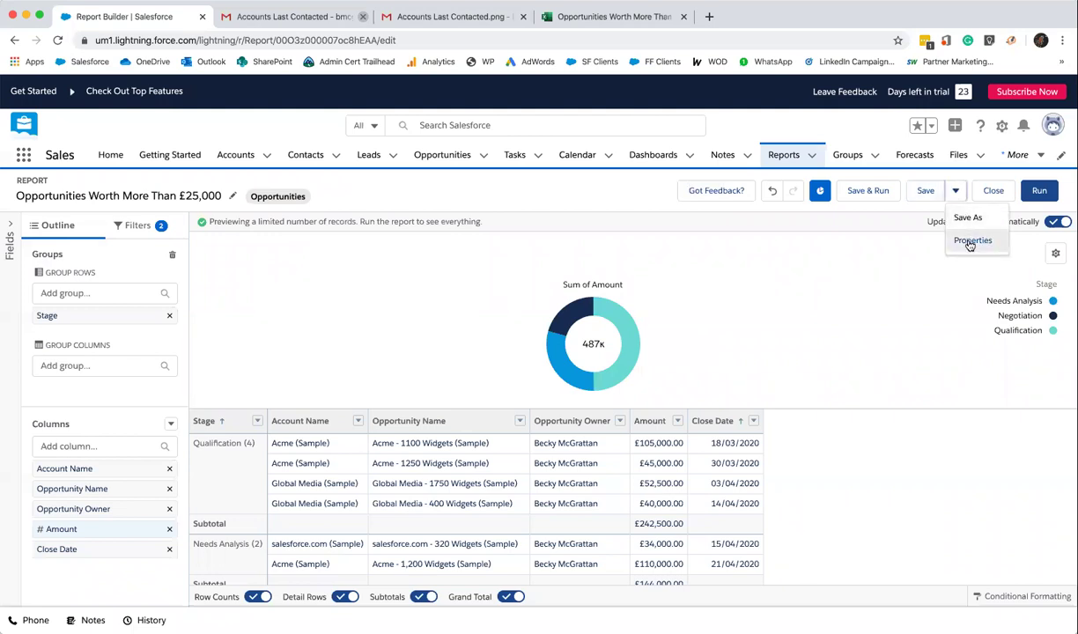
pyautogui.click(927, 231)
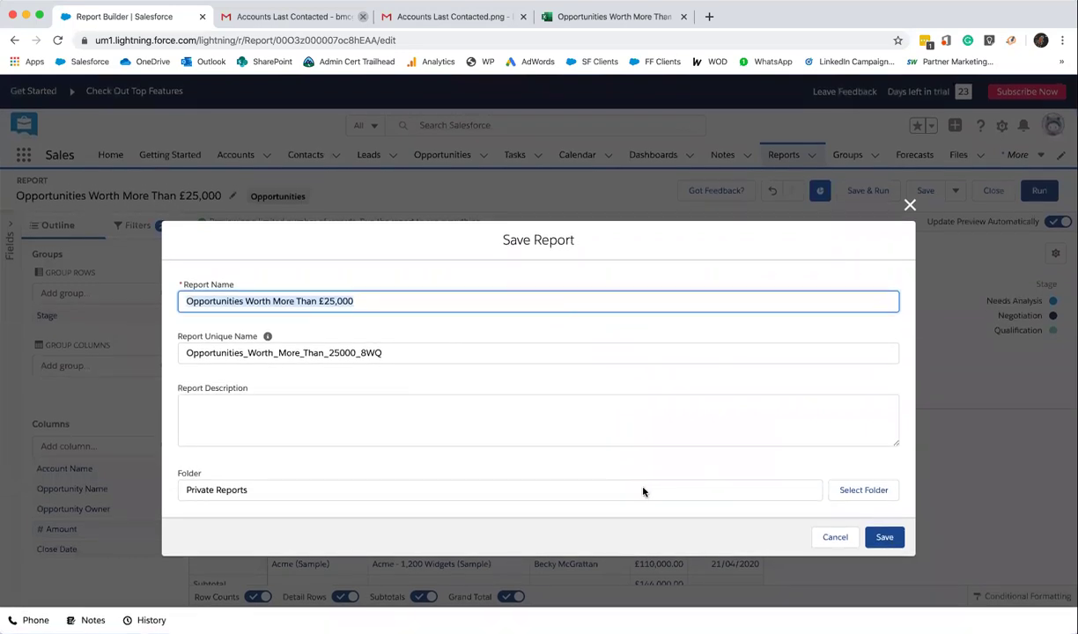
pyautogui.click(861, 491)
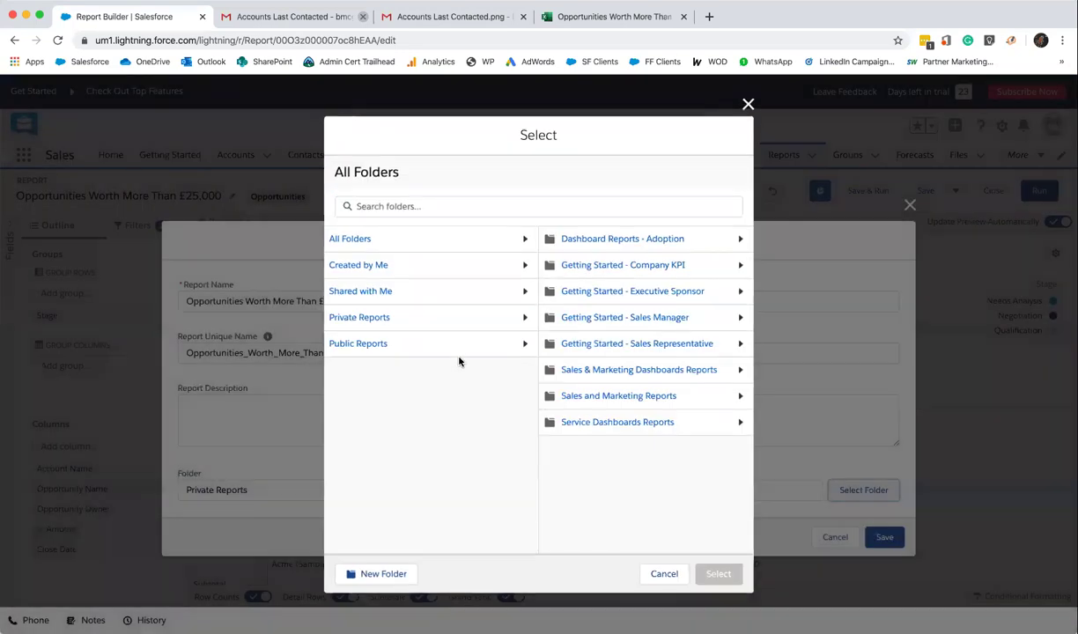
pyautogui.click(414, 345)
pyautogui.click(700, 570)
pyautogui.click(884, 537)
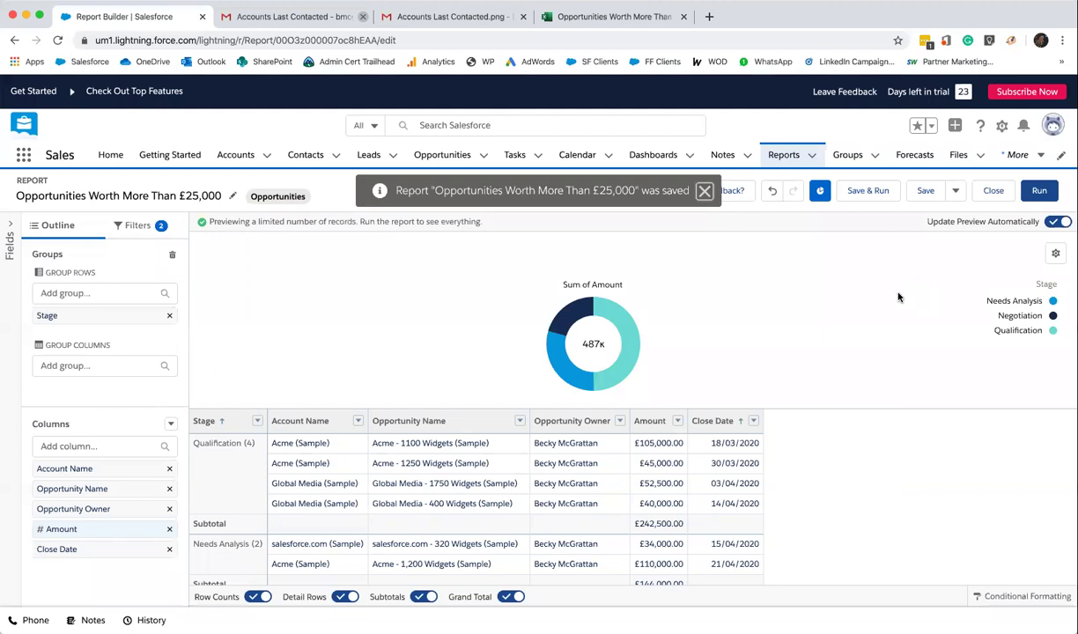
pyautogui.click(923, 192)
# Return to the Reports list and create a new report with the Accounts report type
pyautogui.click(783, 155)
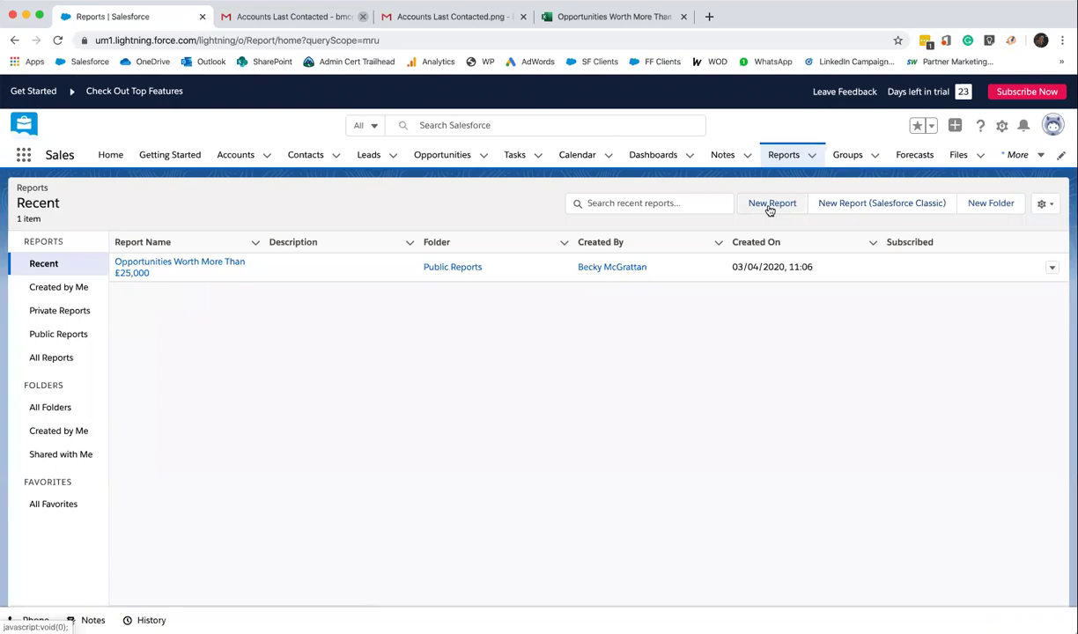
pyautogui.click(769, 205)
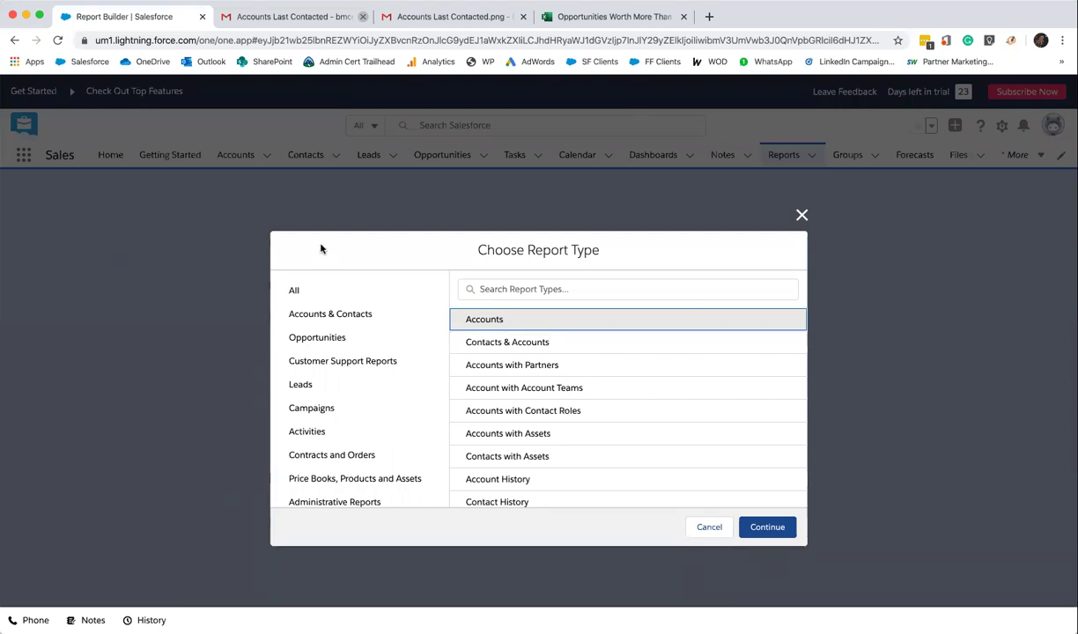
pyautogui.click(760, 528)
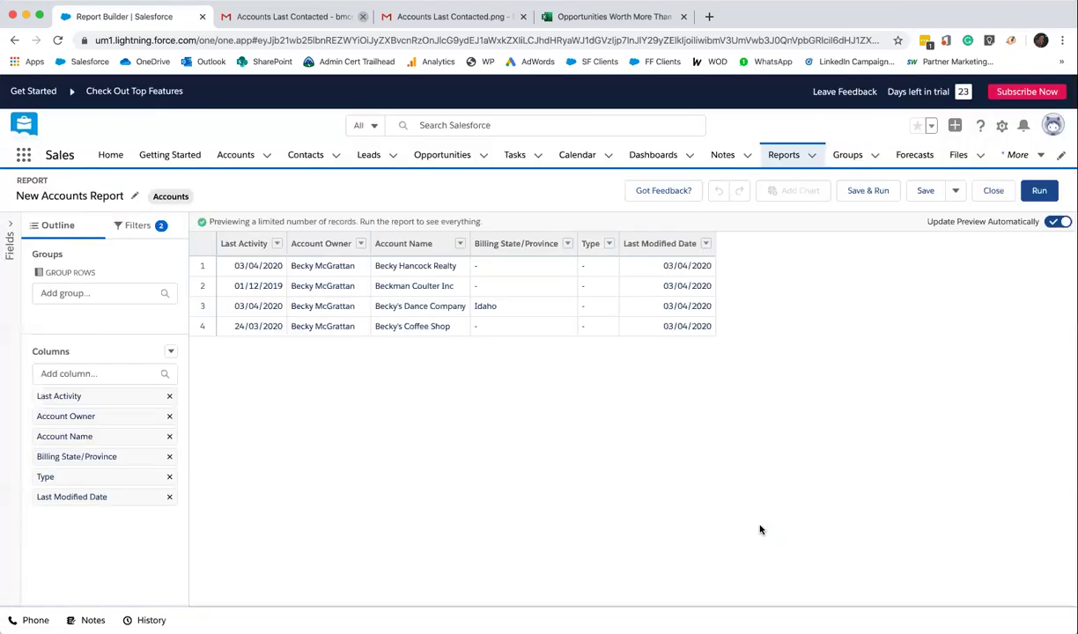
# Remove all default columns from the accounts report and add Account Name, Account Owner and Last Activity
pyautogui.click(170, 350)
pyautogui.click(154, 418)
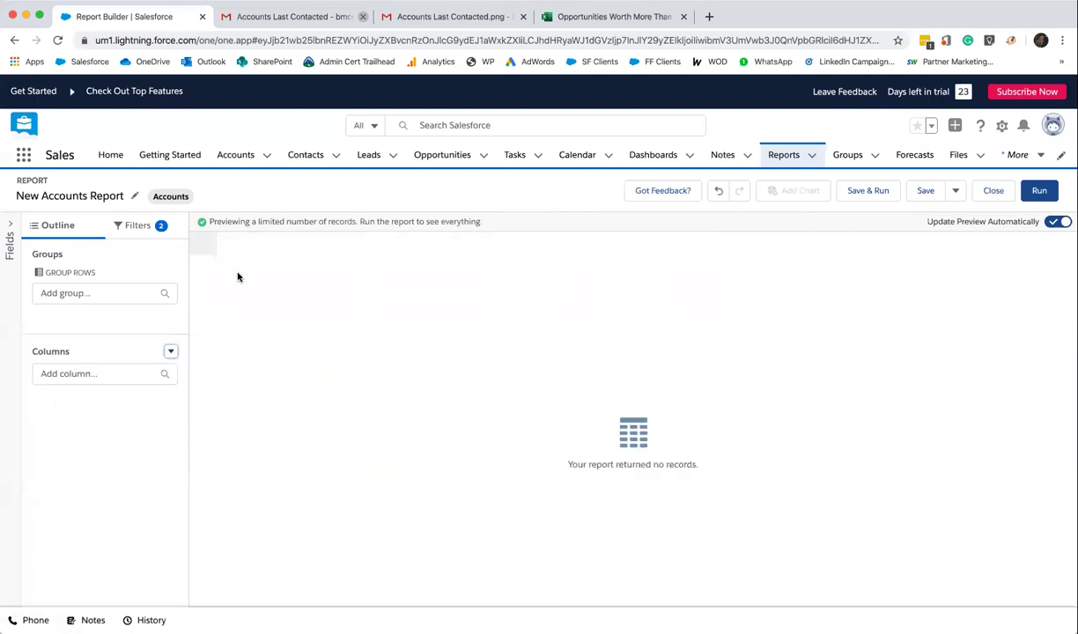
pyautogui.click(130, 373)
pyautogui.write('account')
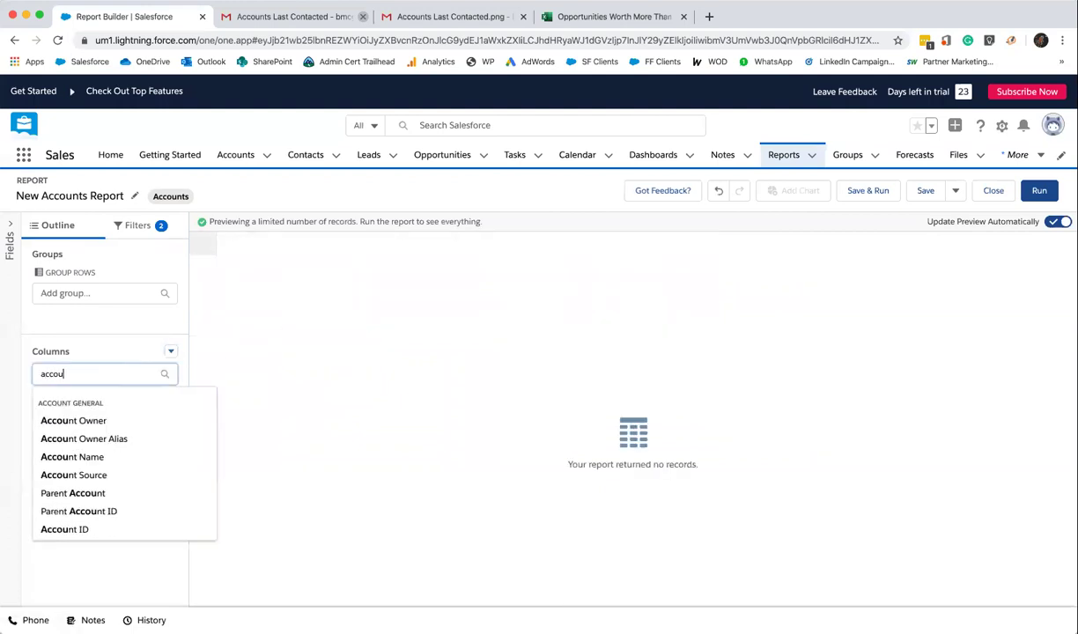
pyautogui.click(126, 456)
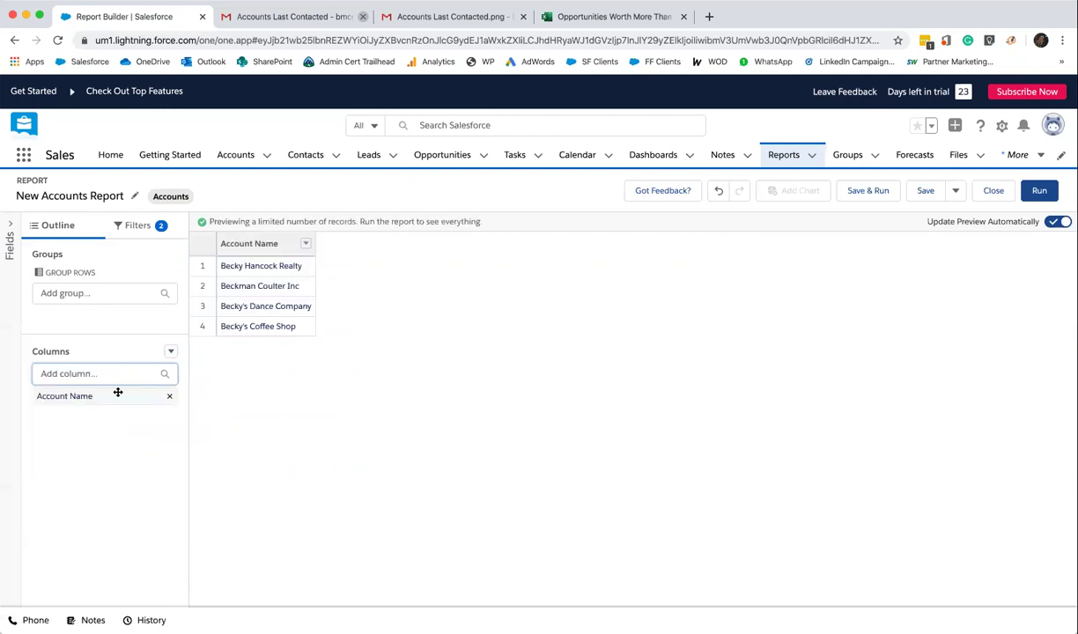
pyautogui.write('accou')
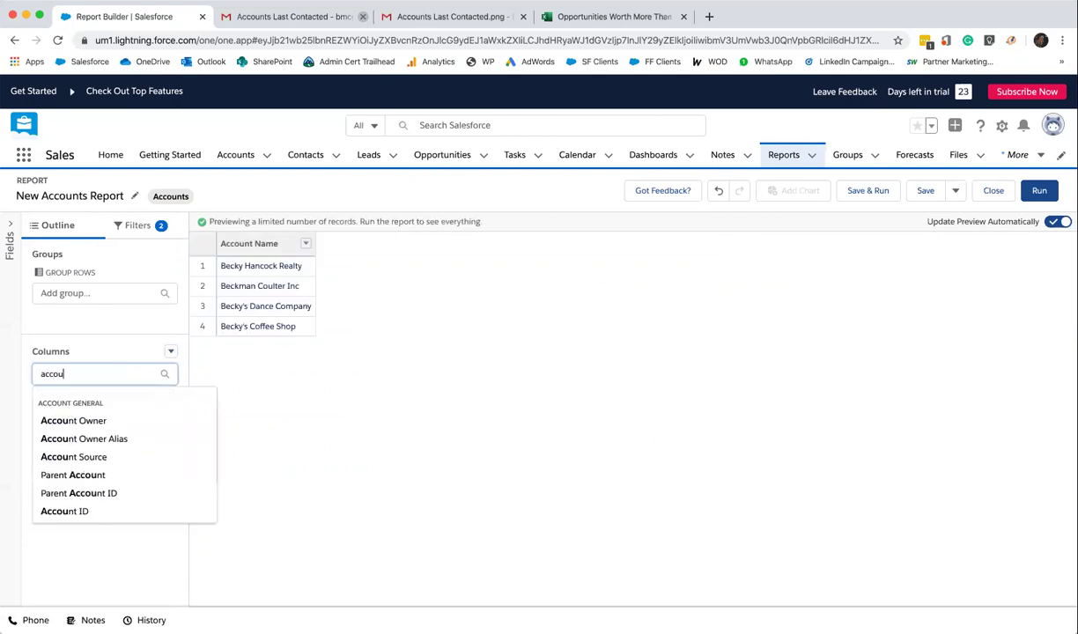
pyautogui.click(116, 421)
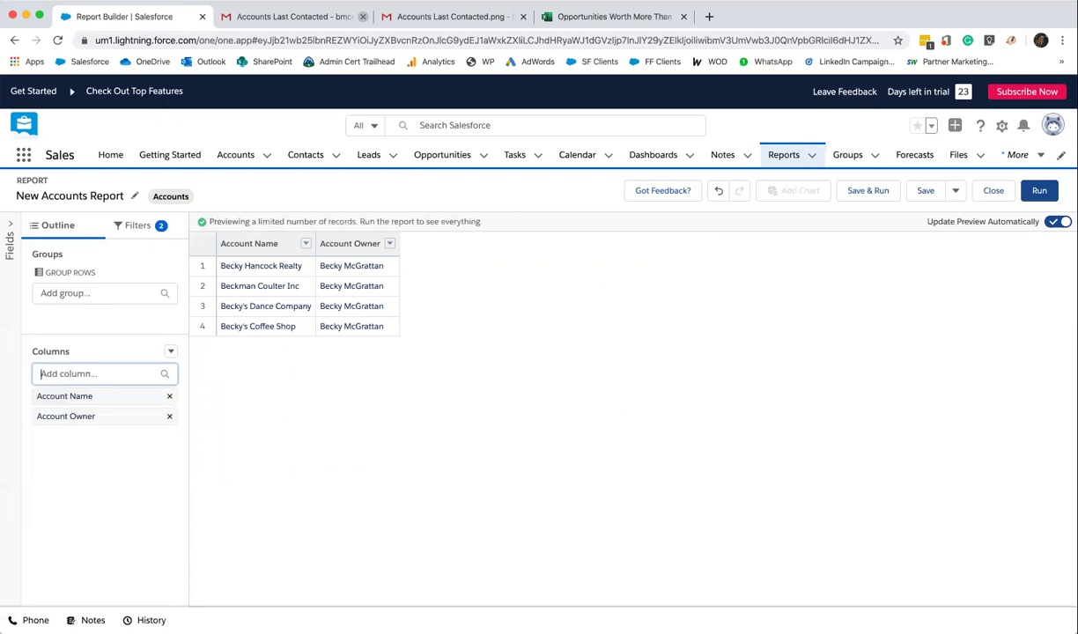
pyautogui.write('last')
pyautogui.click(127, 453)
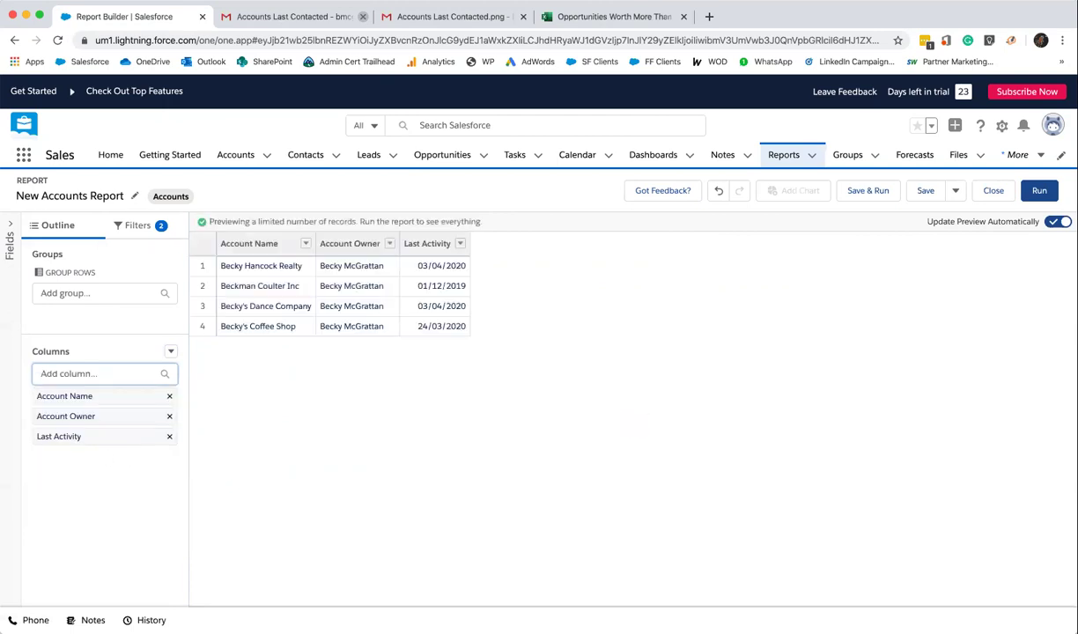
# Set the report filters to show All accounts with a Created Date range of All Time
pyautogui.click(154, 226)
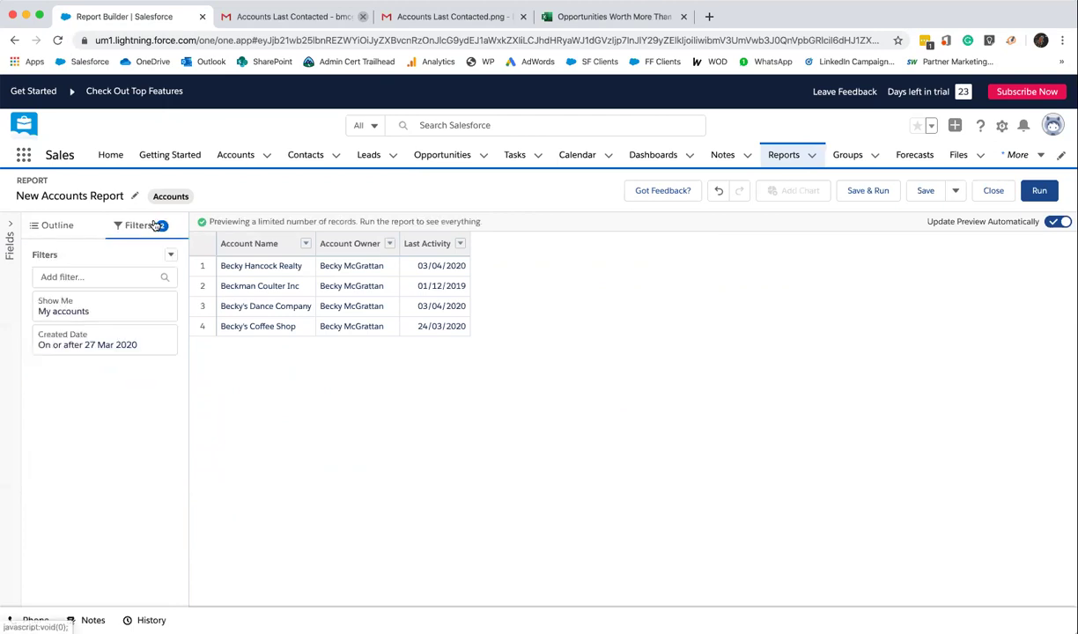
pyautogui.click(139, 306)
pyautogui.click(252, 315)
pyautogui.click(251, 385)
pyautogui.click(379, 341)
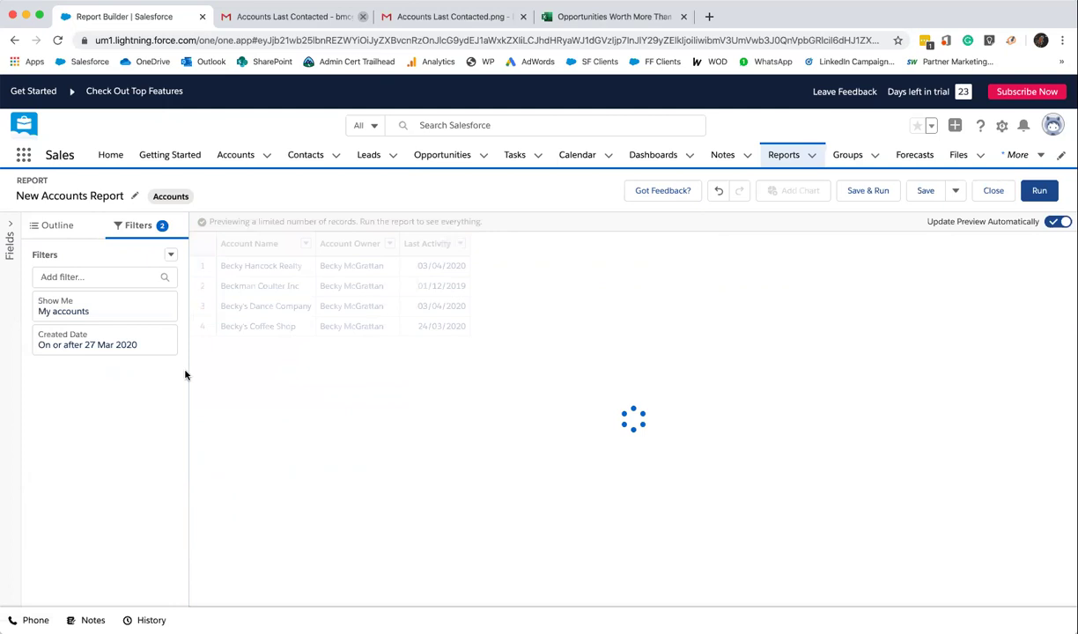
pyautogui.click(150, 339)
pyautogui.click(260, 328)
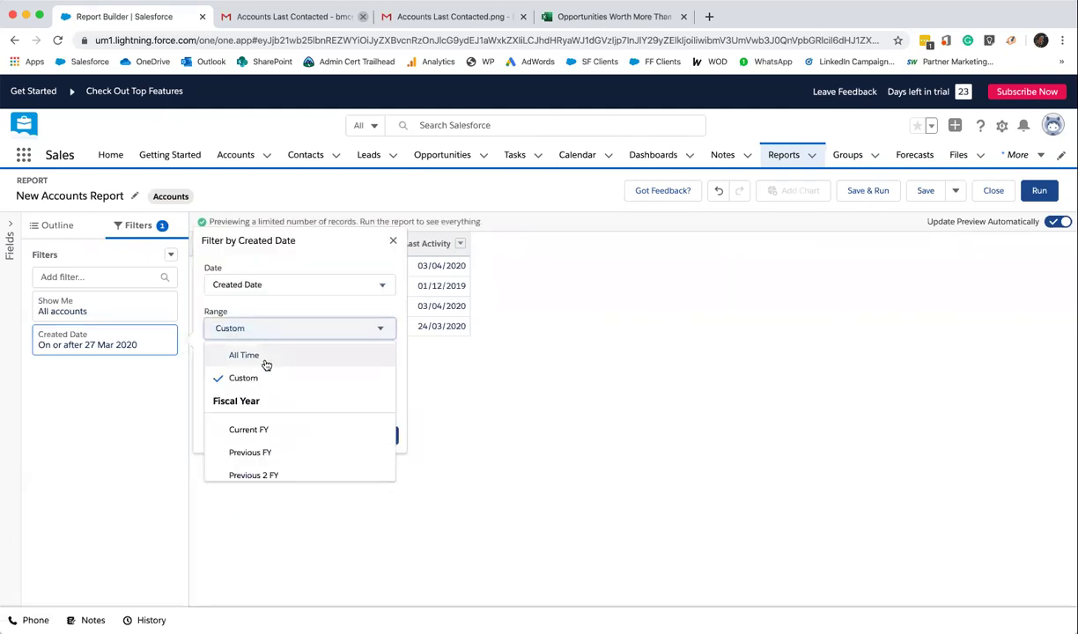
pyautogui.click(264, 362)
pyautogui.click(379, 376)
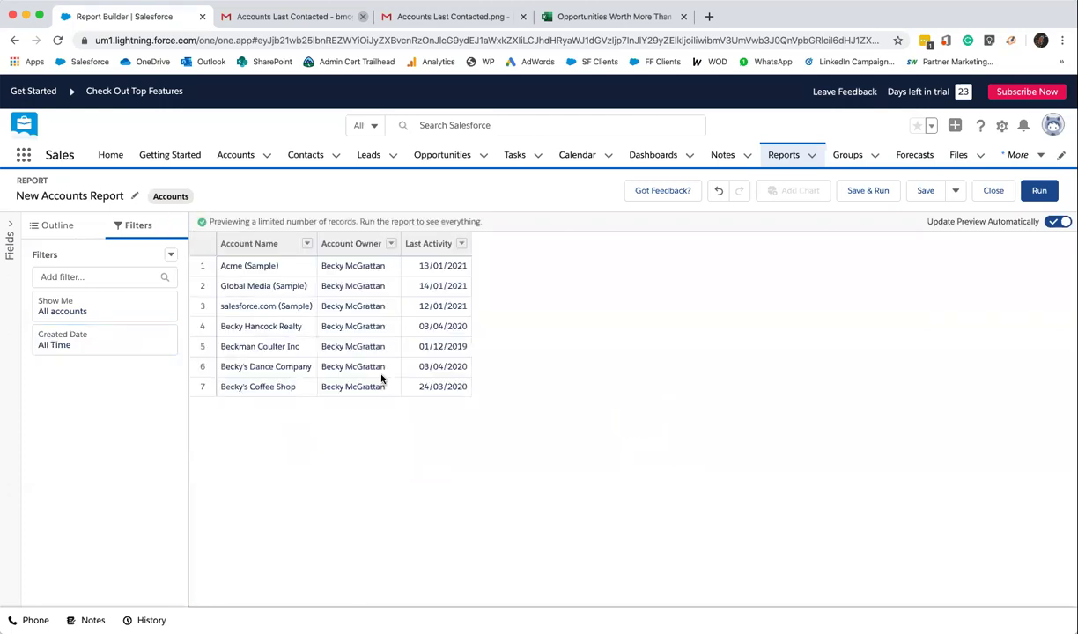
# Review the range options of the Created Date filter and close it without changing All Time
pyautogui.click(119, 343)
pyautogui.click(273, 358)
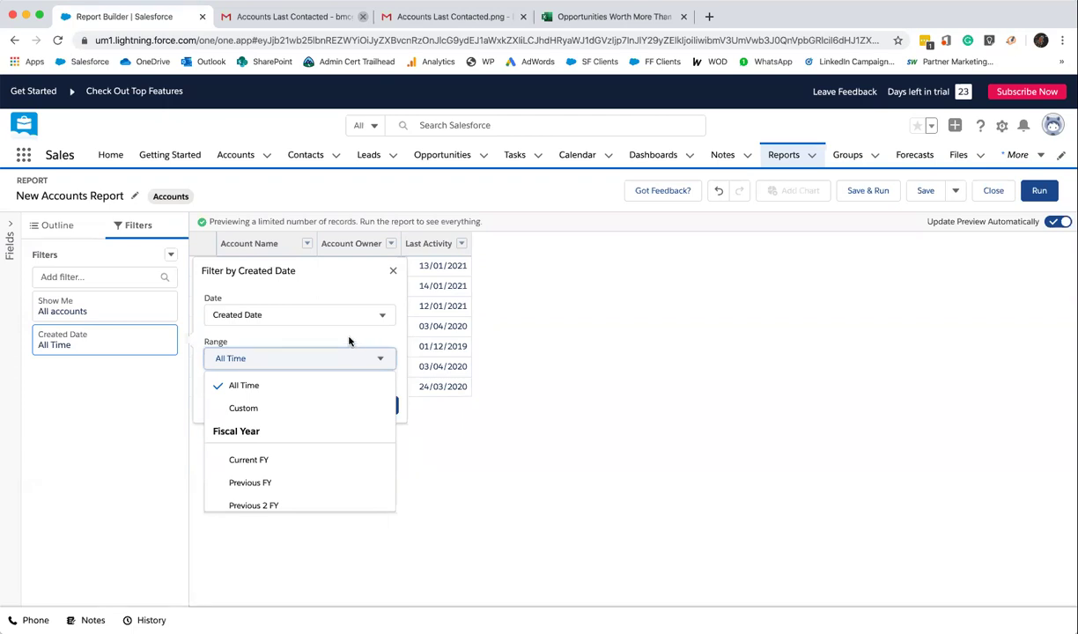
pyautogui.click(348, 390)
pyautogui.click(393, 271)
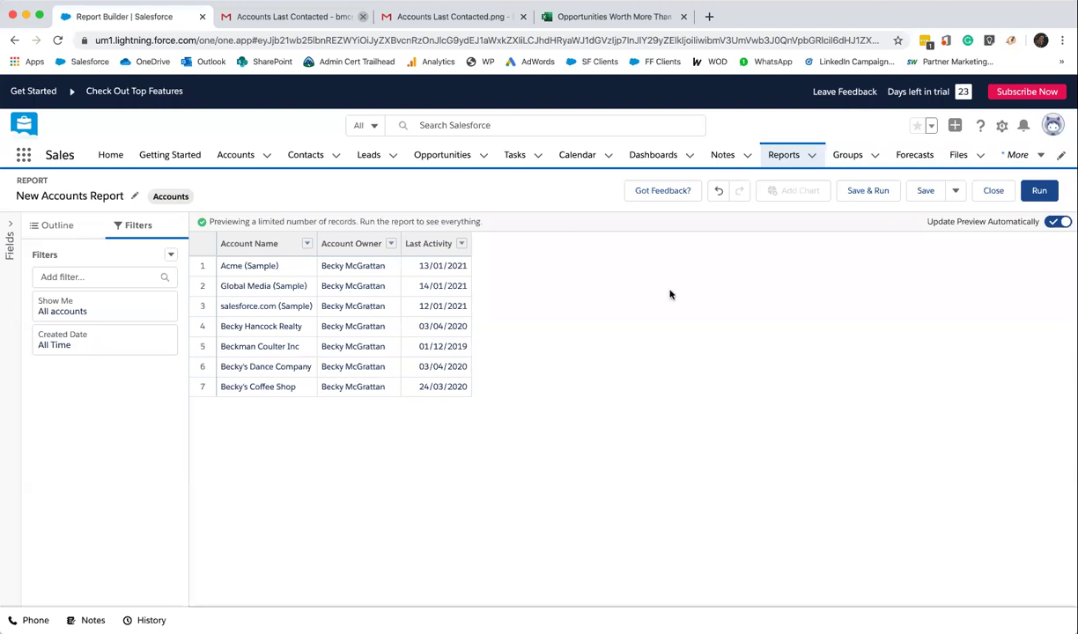
# Run the accounts report and sort Last Activity in ascending order
pyautogui.click(1039, 190)
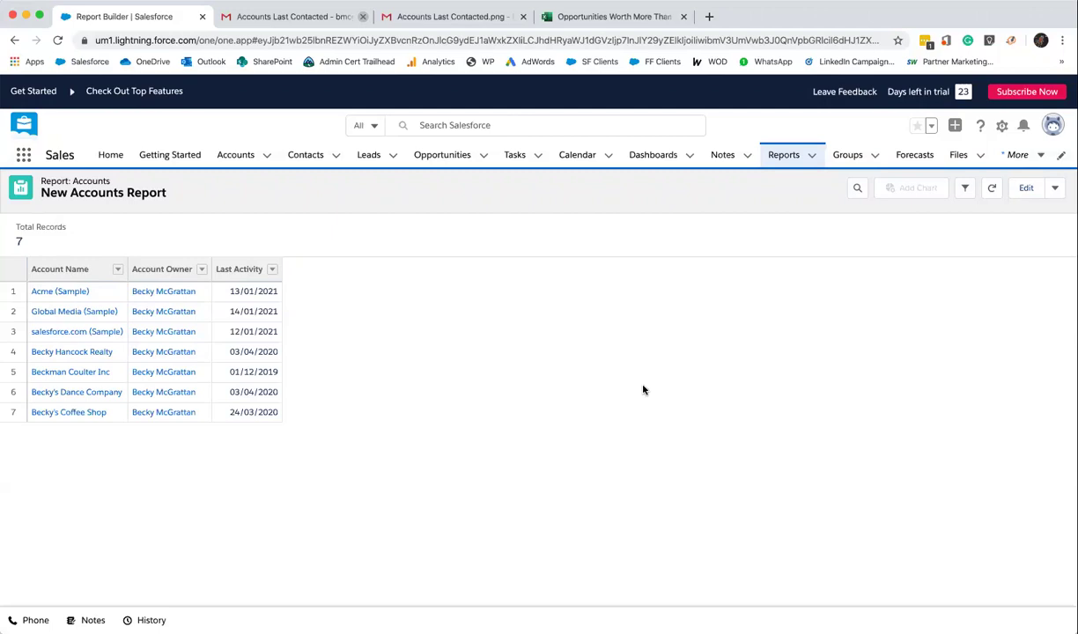
pyautogui.click(272, 269)
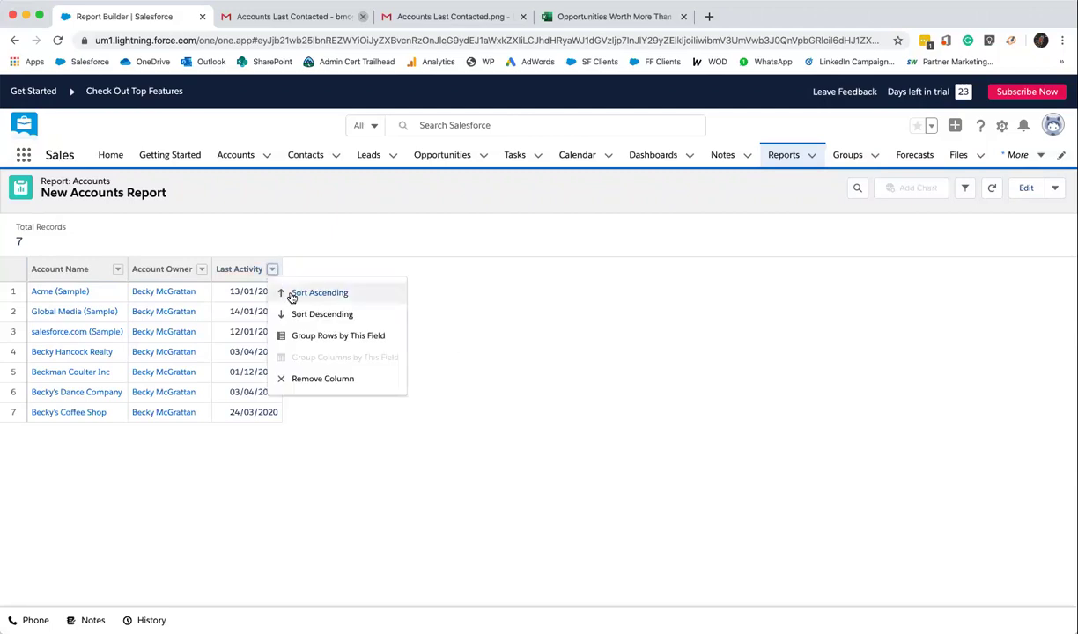
pyautogui.click(291, 292)
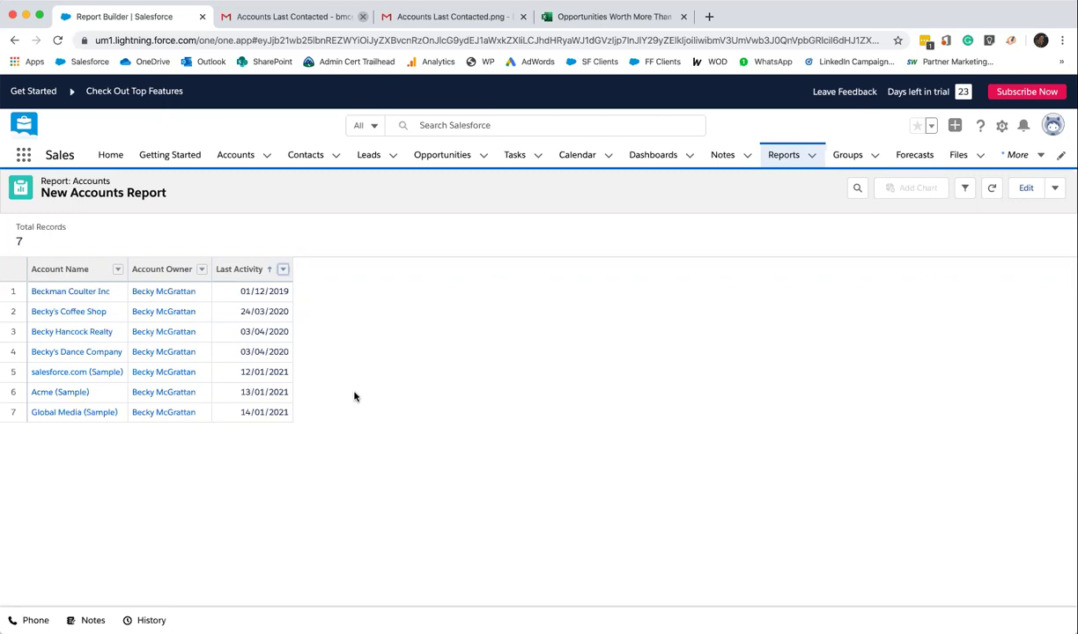
# Switch to the Gmail attachment Accounts Last Contacted.png to examine the example report, and return to the Salesforce report
pyautogui.click(476, 16)
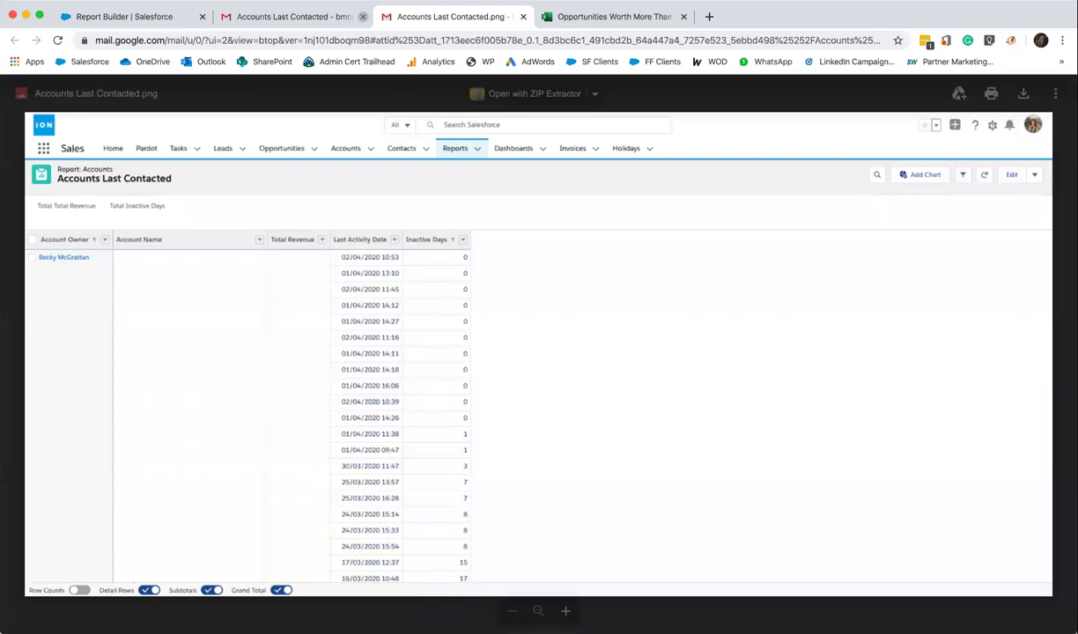
pyautogui.click(159, 17)
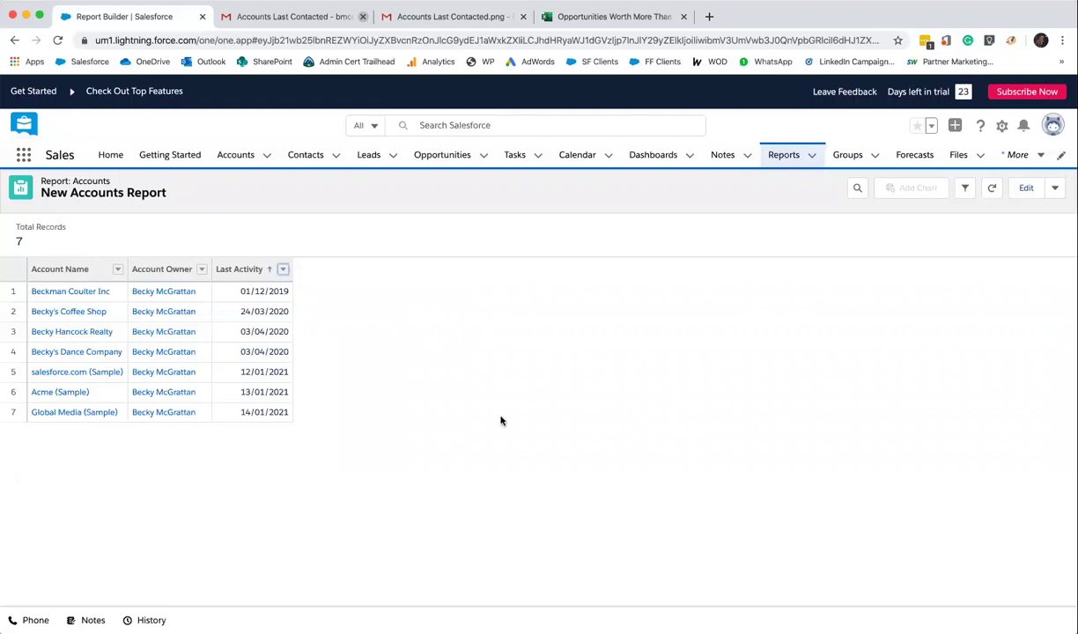
# Save the accounts report as Accounts Last Contacted in the Public Reports folder
pyautogui.click(1054, 188)
pyautogui.click(1026, 214)
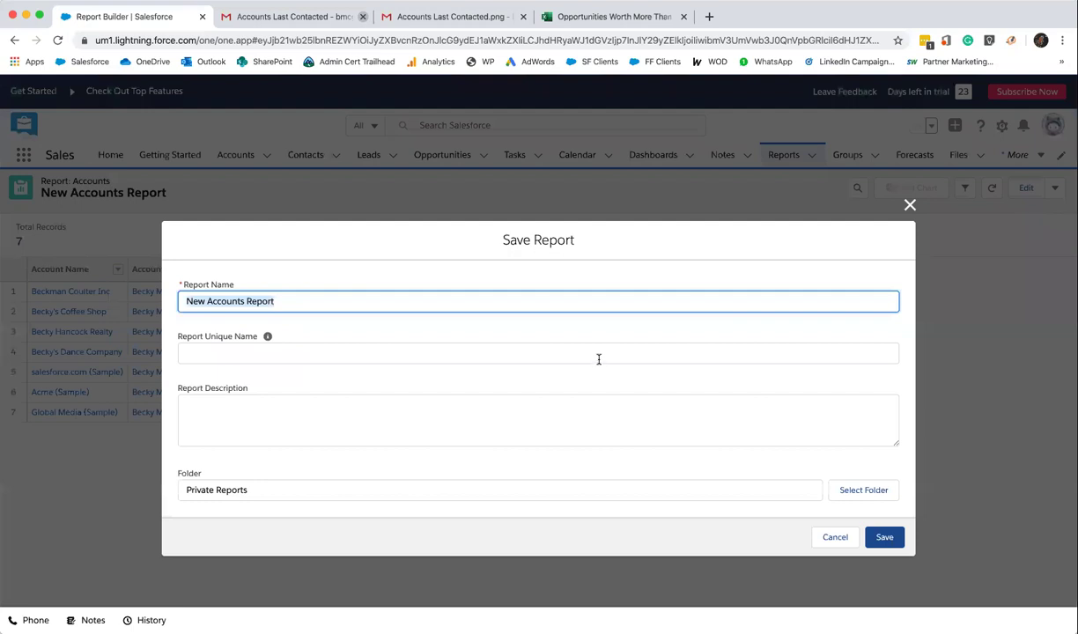
pyautogui.write('Acco')
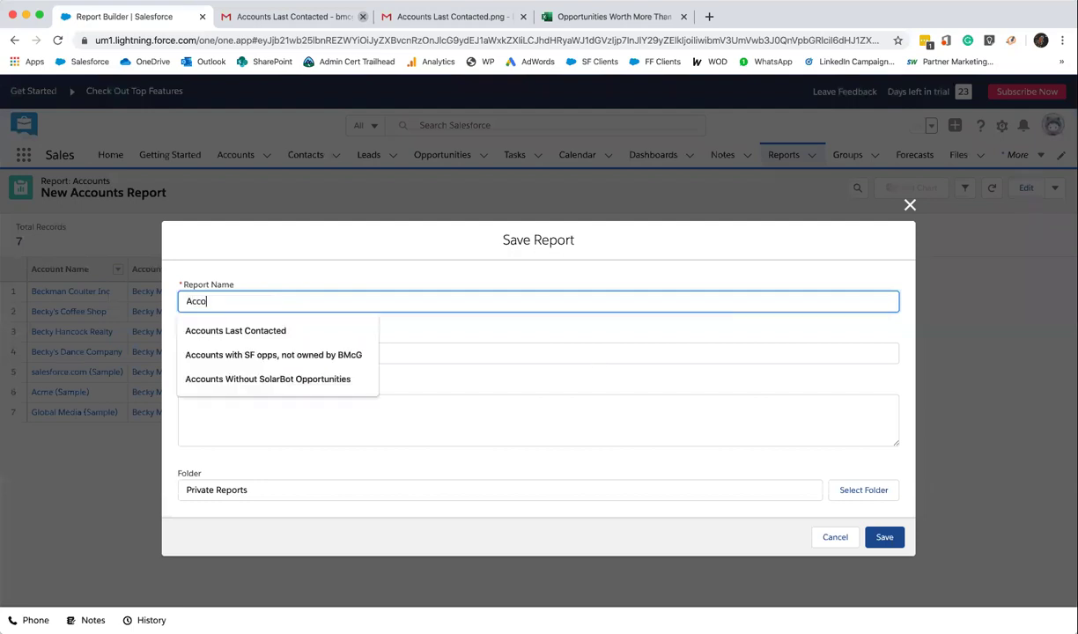
pyautogui.write('unts Last')
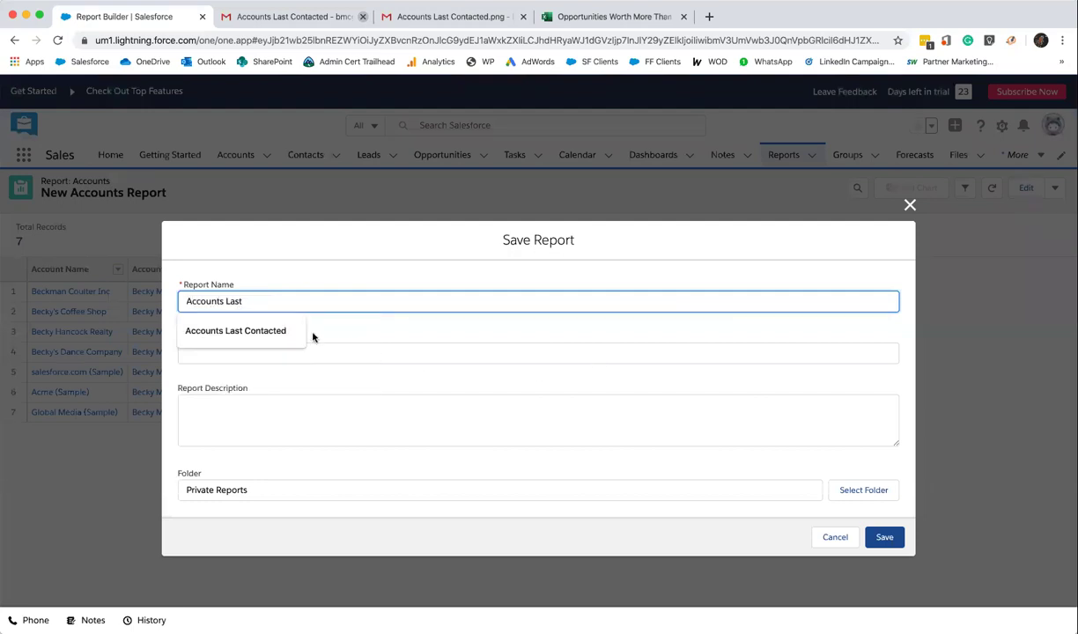
pyautogui.click(289, 331)
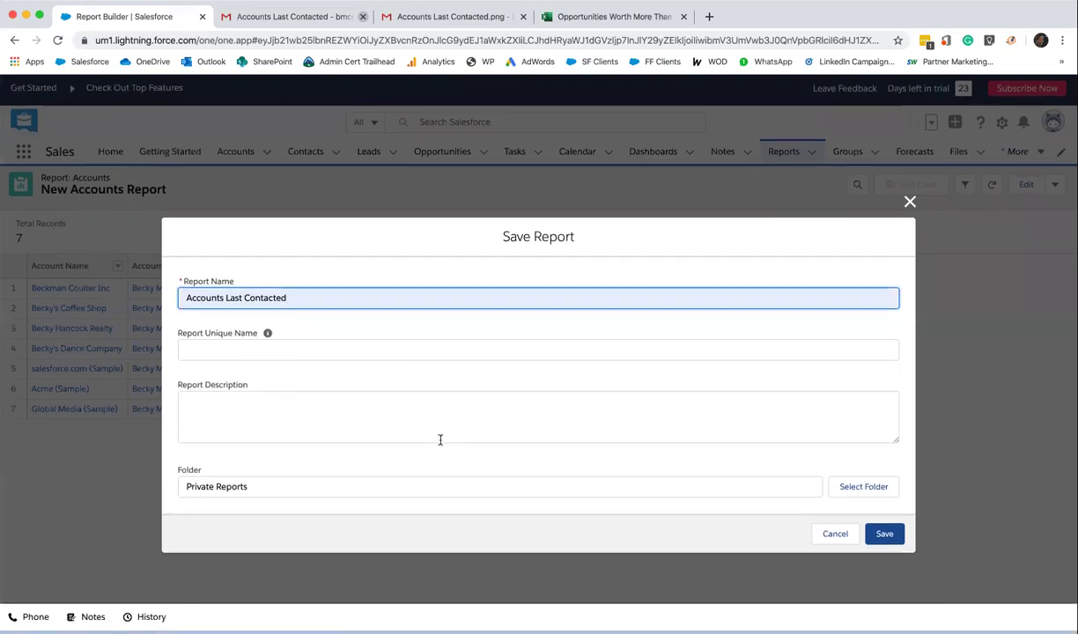
pyautogui.click(595, 481)
pyautogui.click(858, 490)
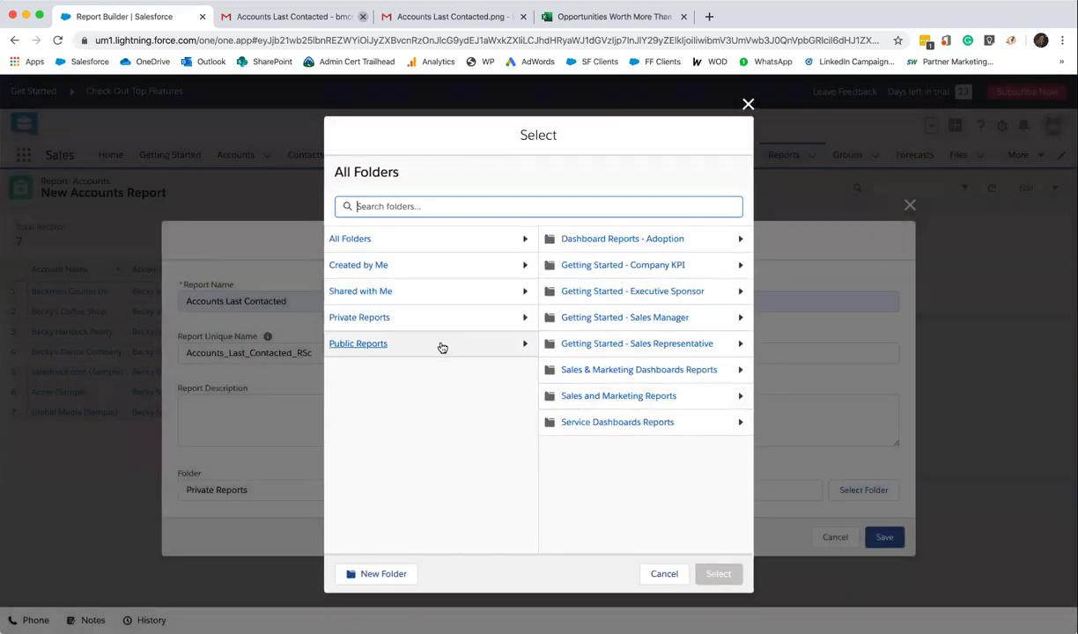
pyautogui.click(442, 346)
pyautogui.click(696, 575)
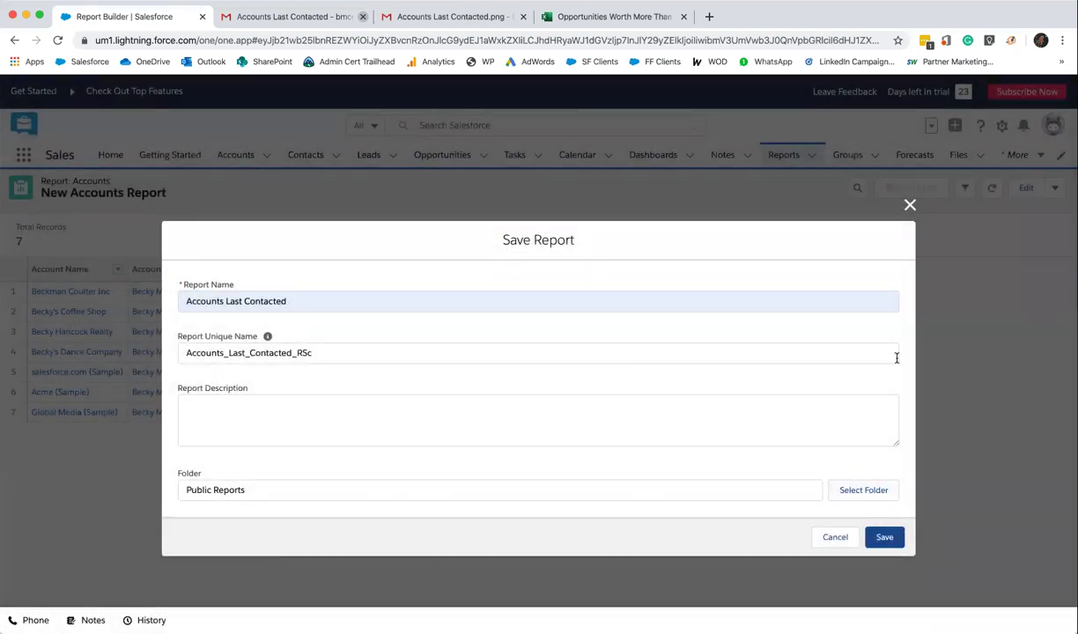
pyautogui.click(898, 535)
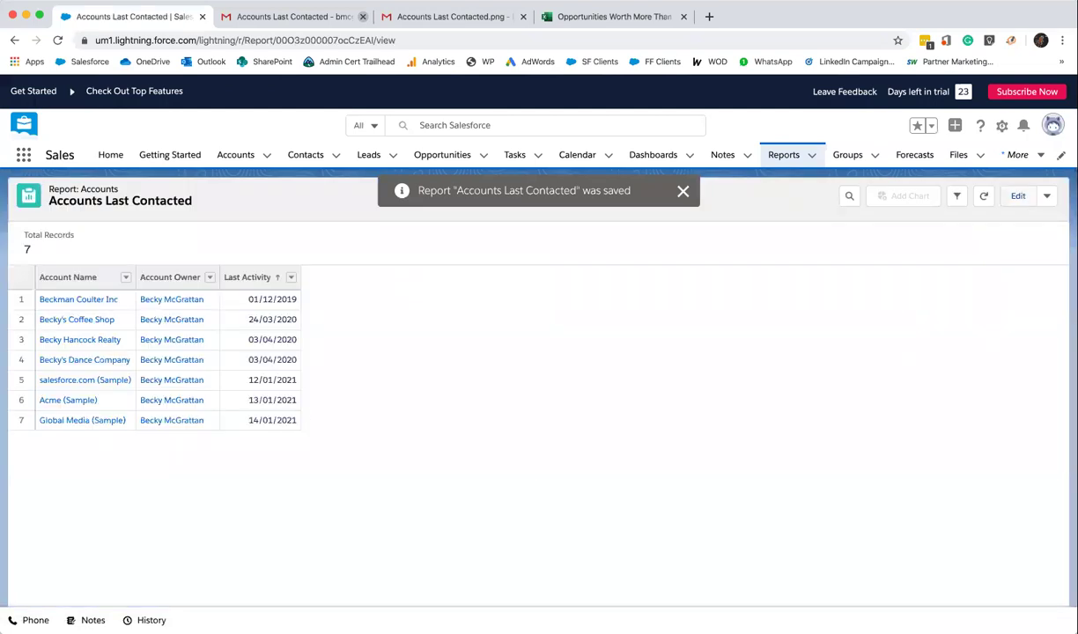
# Subscribe to the report weekly on Monday and Friday at 08:00, save the subscription, and return to the Reports list
pyautogui.click(1047, 196)
pyautogui.click(995, 293)
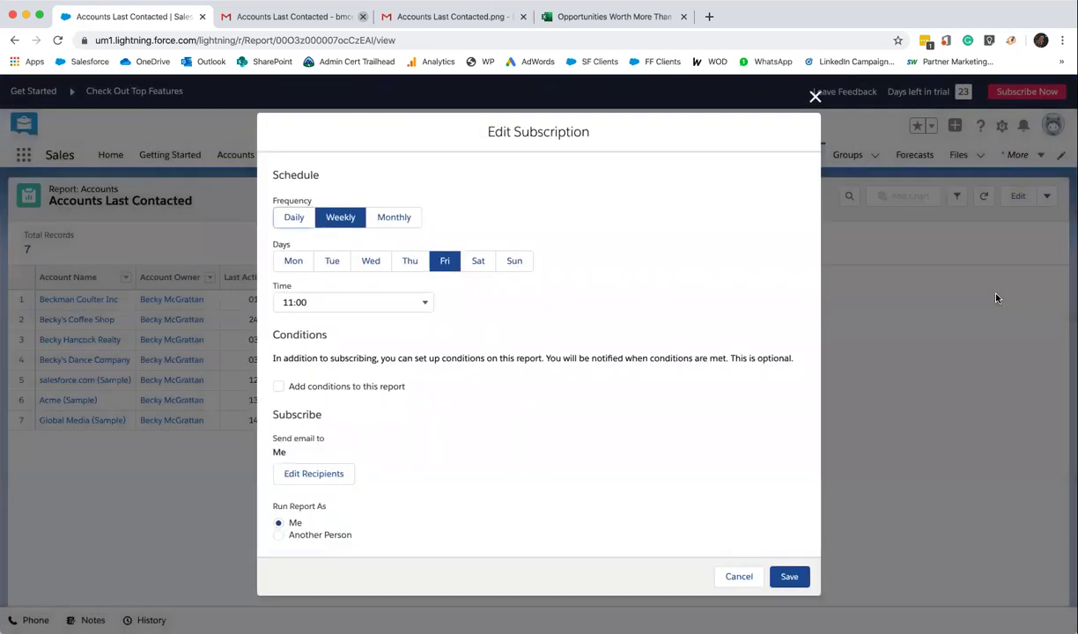
pyautogui.click(299, 261)
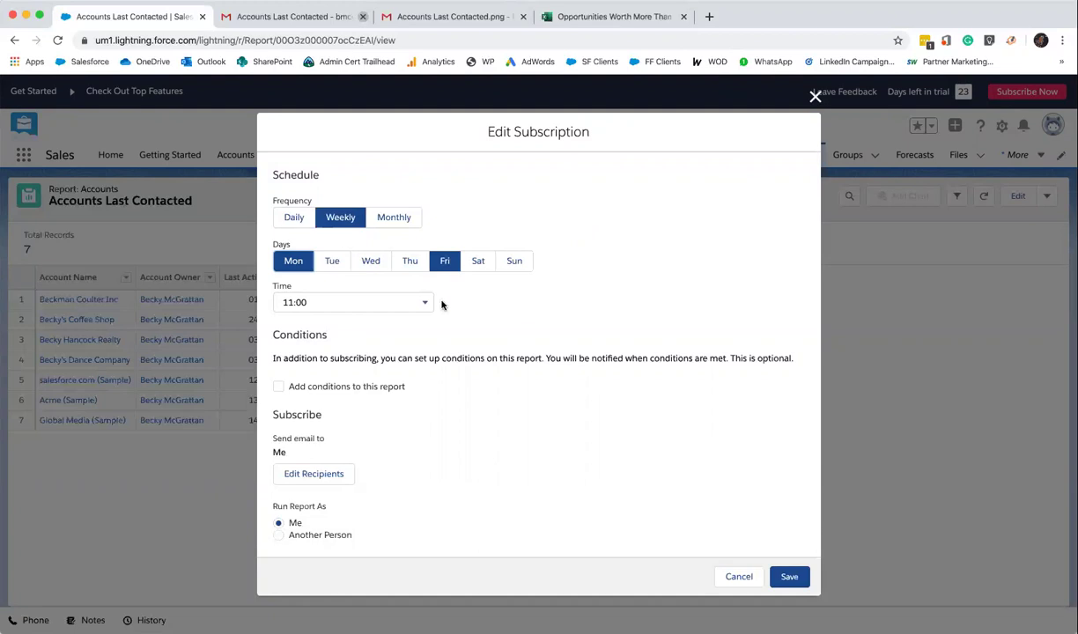
pyautogui.click(405, 303)
pyautogui.click(395, 267)
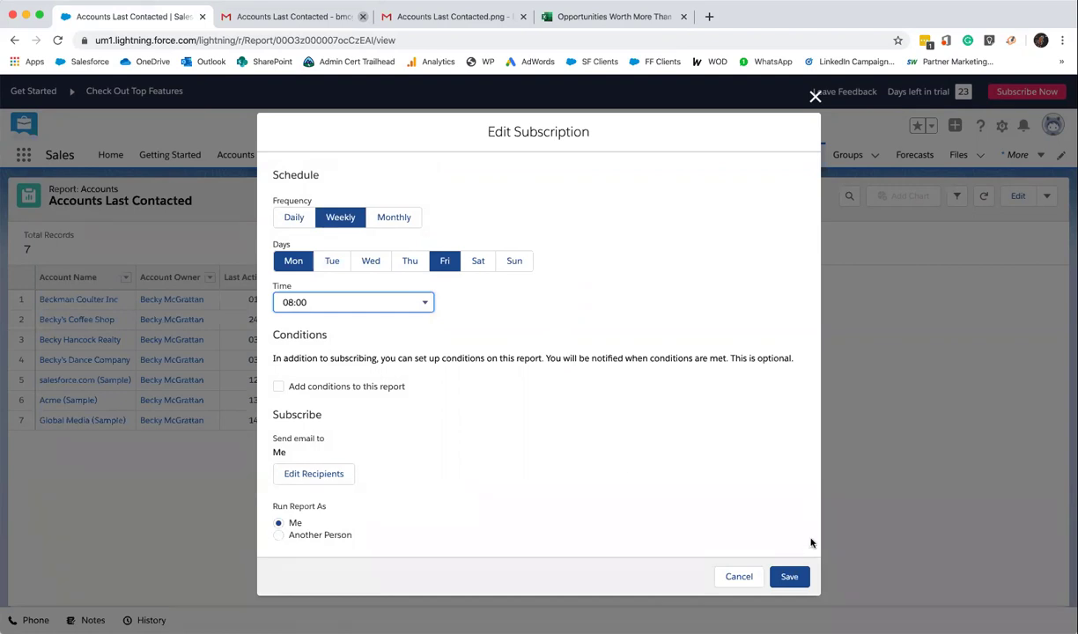
pyautogui.click(790, 577)
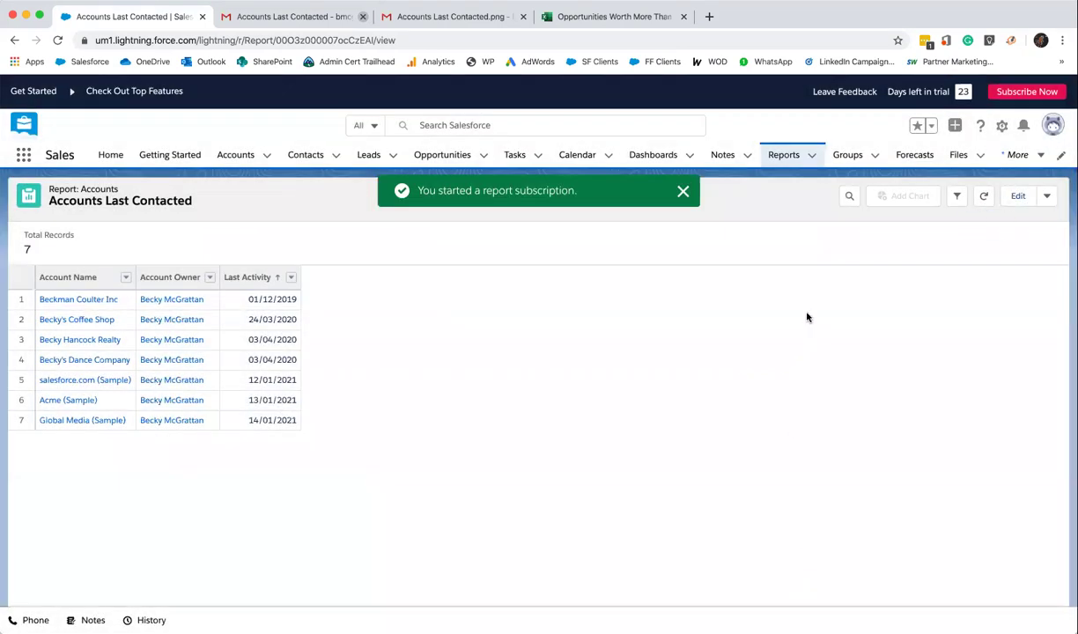
pyautogui.click(778, 155)
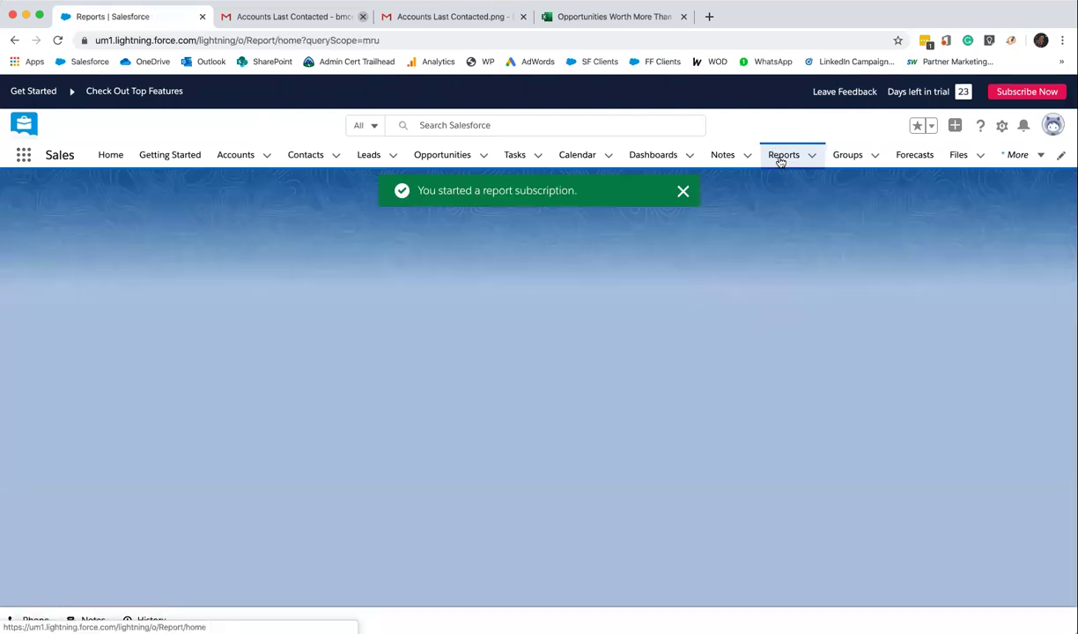